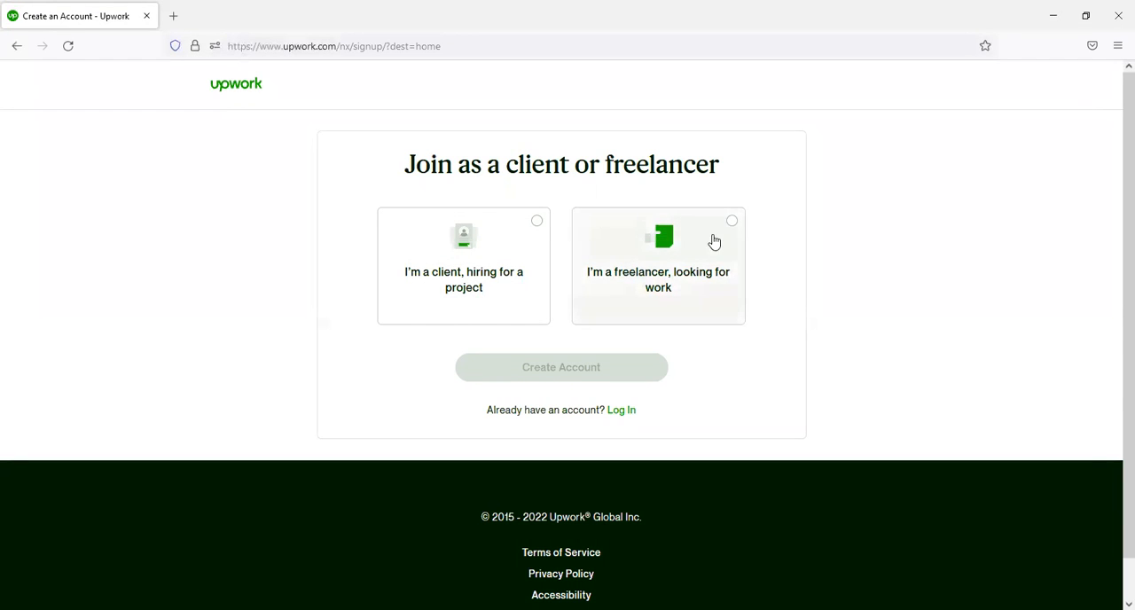
- Join as a freelancer looking for work and enter the first and last name in the sign-up form
{"action": "left_click", "coordinate": [703, 292]}
{"action": "left_click", "coordinate": [561, 367]}
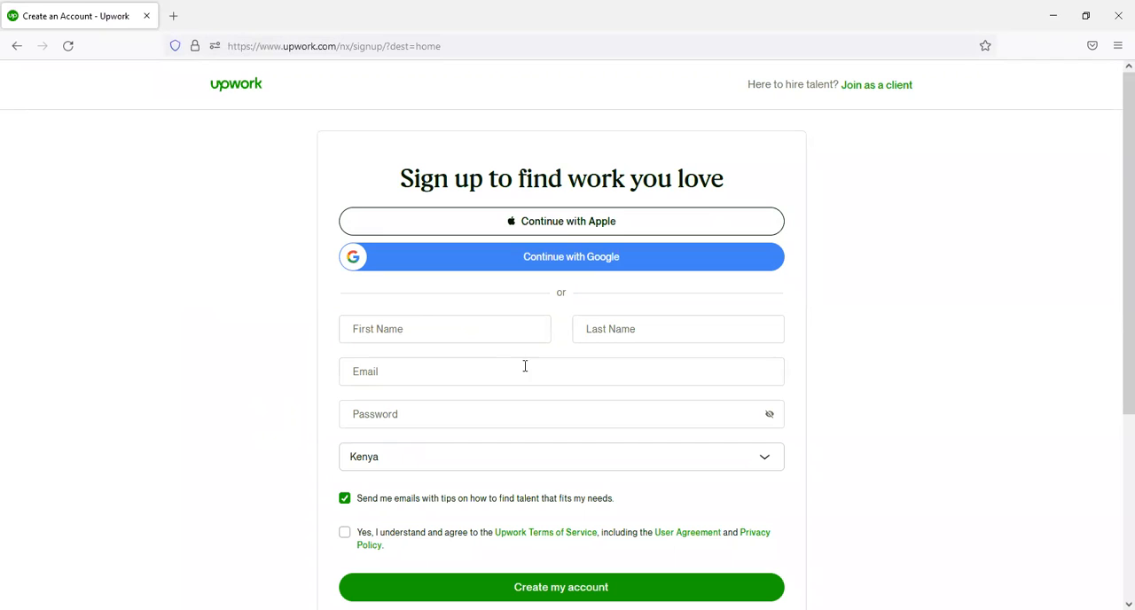
{"action": "left_click", "coordinate": [500, 336]}
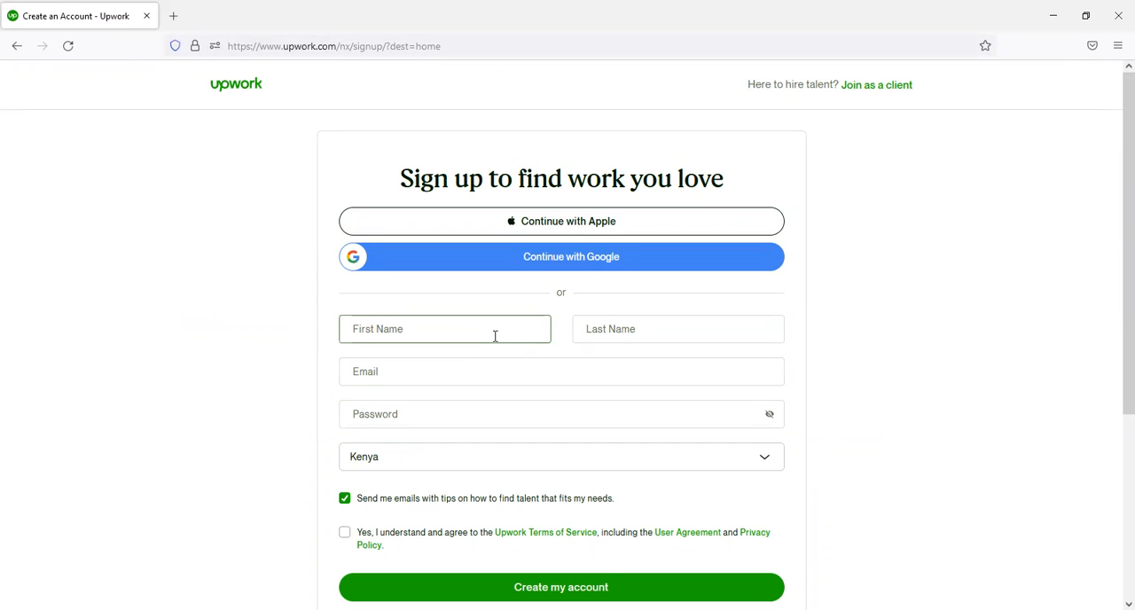
{"action": "type", "text": "Sample"}
{"action": "left_click", "coordinate": [641, 320]}
{"action": "type", "text": "Upwork"}
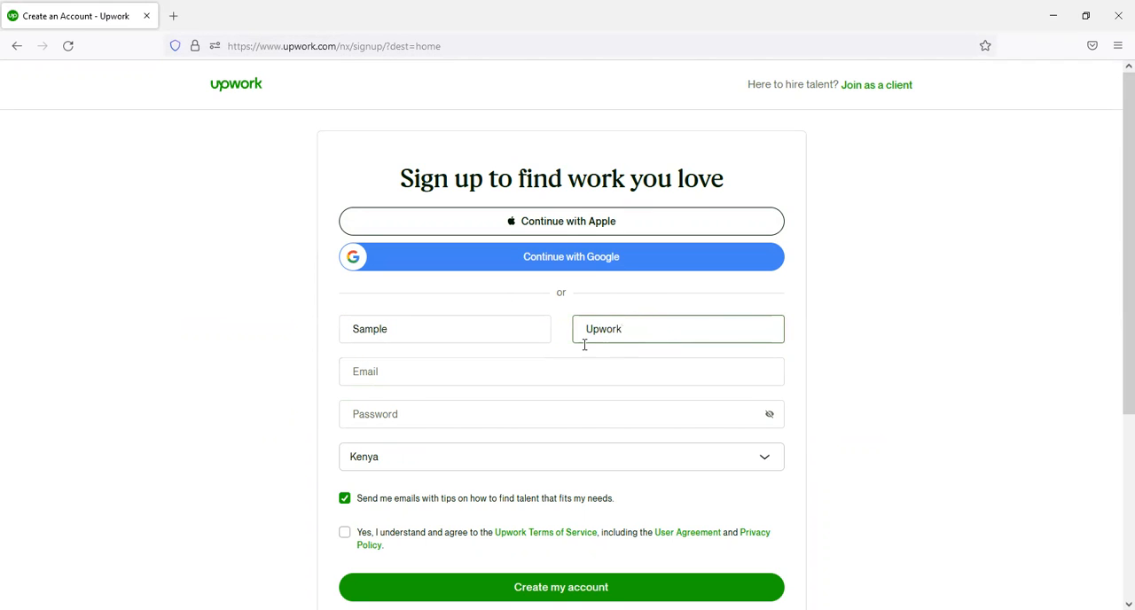
- Enter the email address in the sign-up form, then create the account and save its login in the browser
{"action": "left_click", "coordinate": [512, 373]}
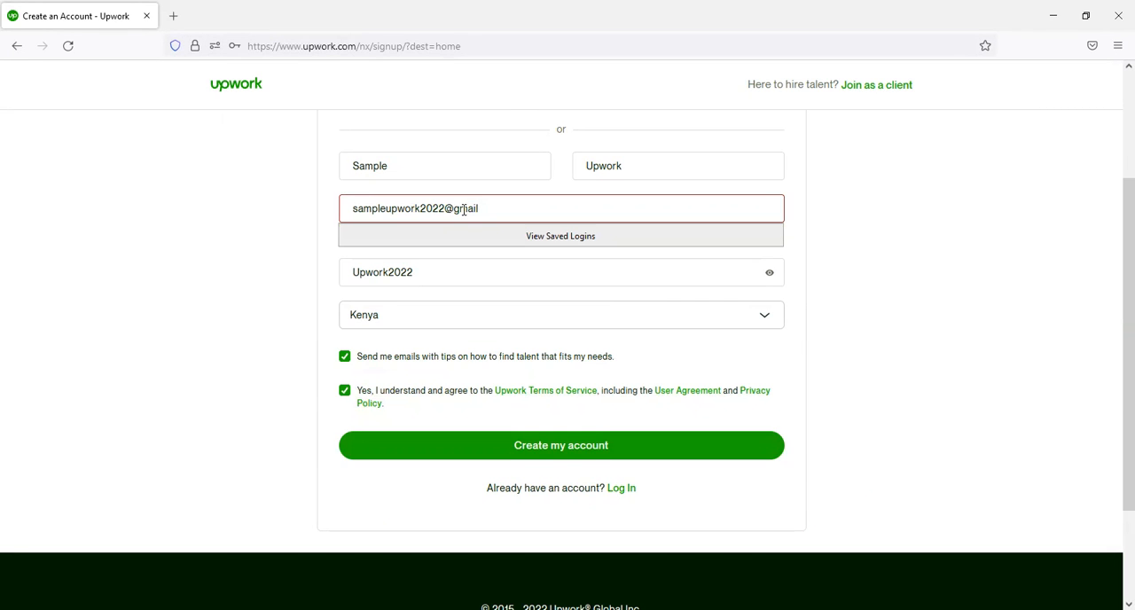
{"action": "type", "text": ".co"}
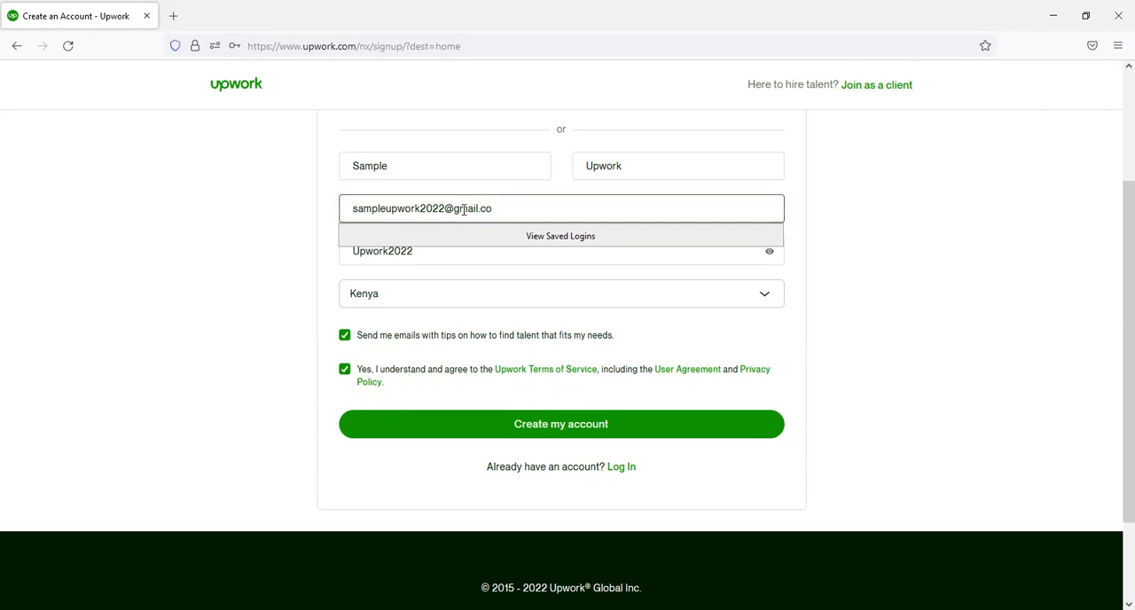
{"action": "type", "text": "m"}
{"action": "left_click", "coordinate": [935, 266]}
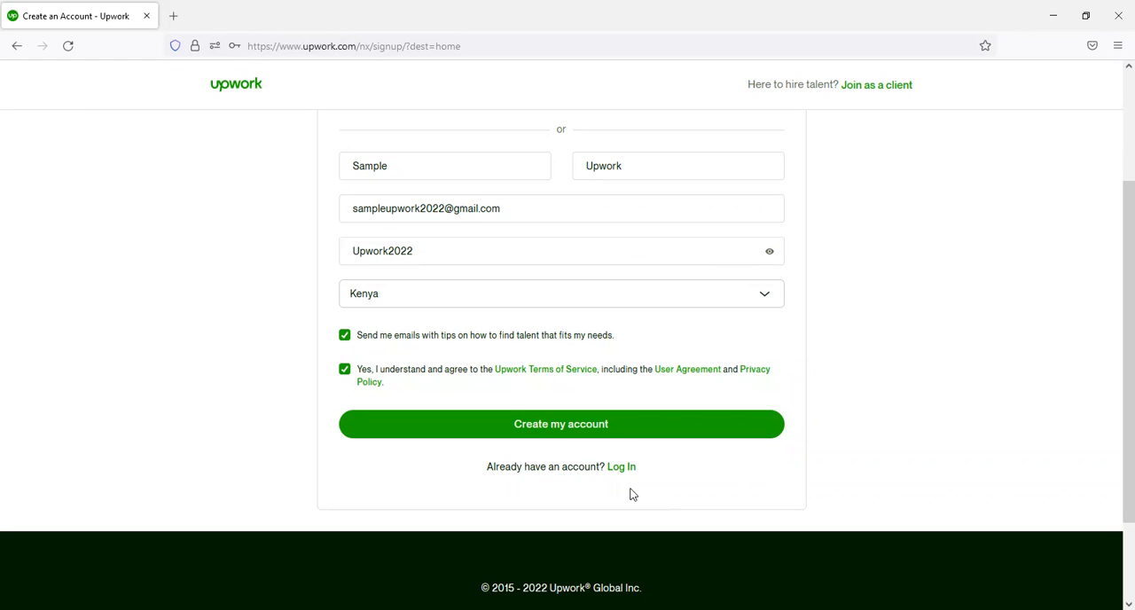
{"action": "left_click", "coordinate": [537, 438]}
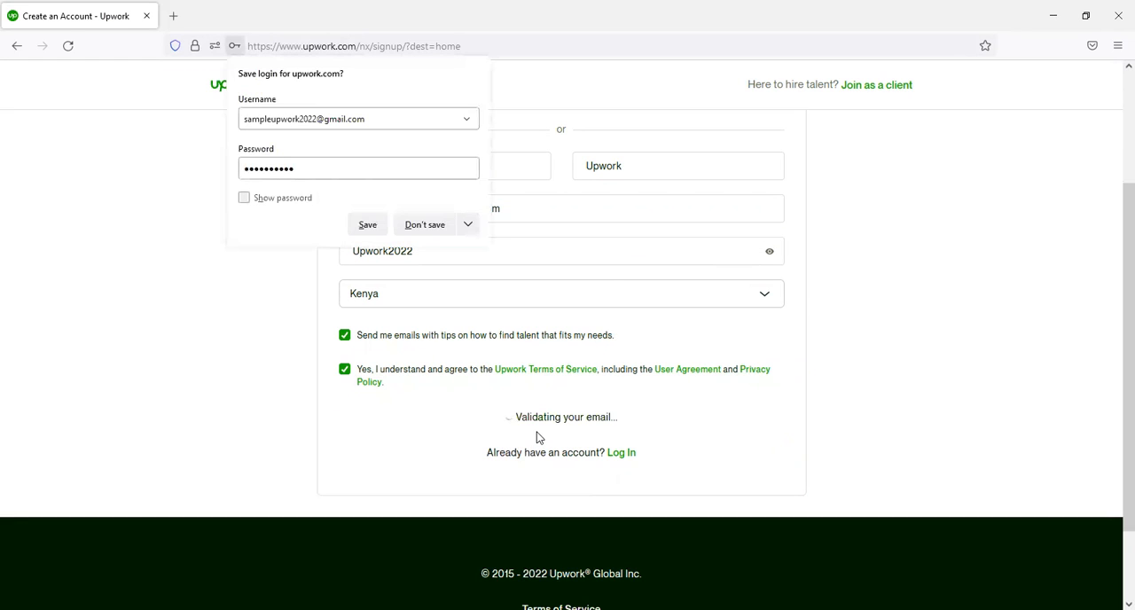
{"action": "left_click", "coordinate": [368, 225]}
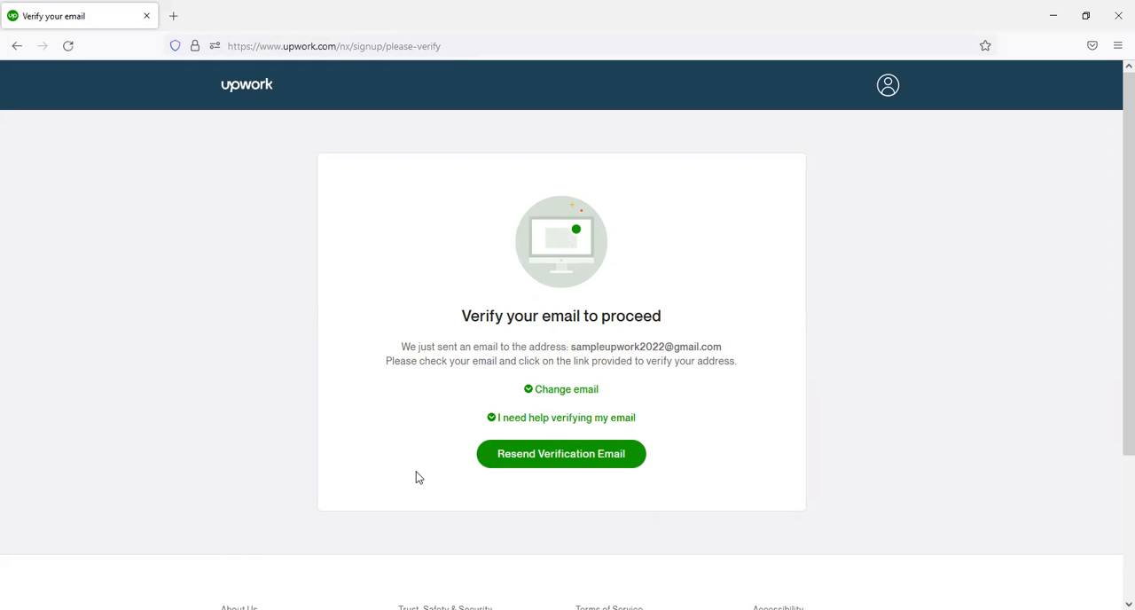
- Open the Gmail inbox in a new browser tab
{"action": "left_click", "coordinate": [175, 15]}
{"action": "left_click", "coordinate": [231, 48]}
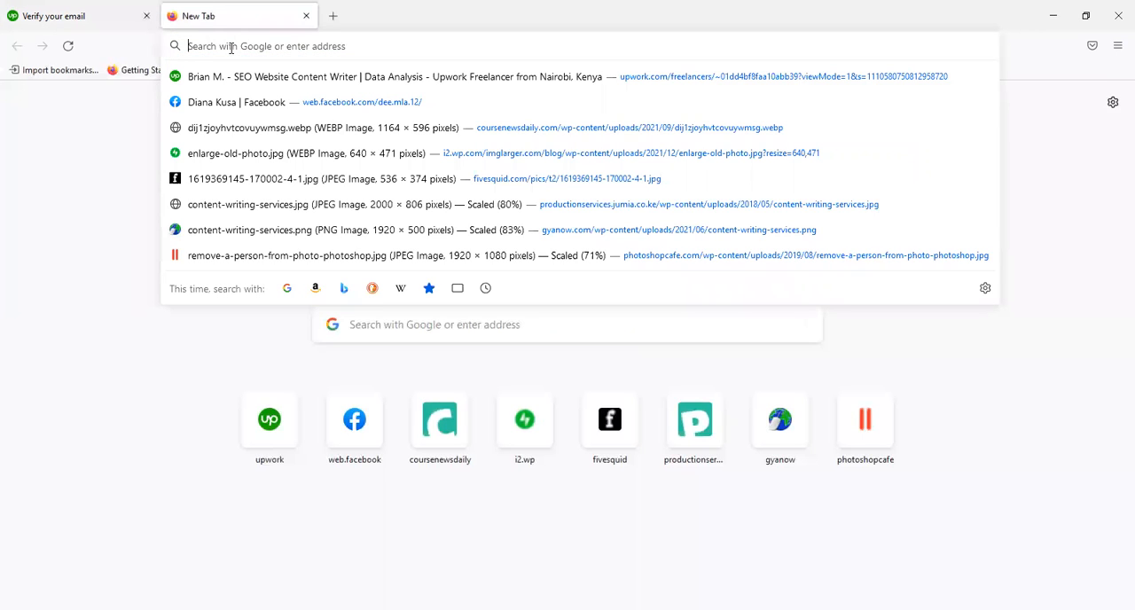
{"action": "type", "text": "gm"}
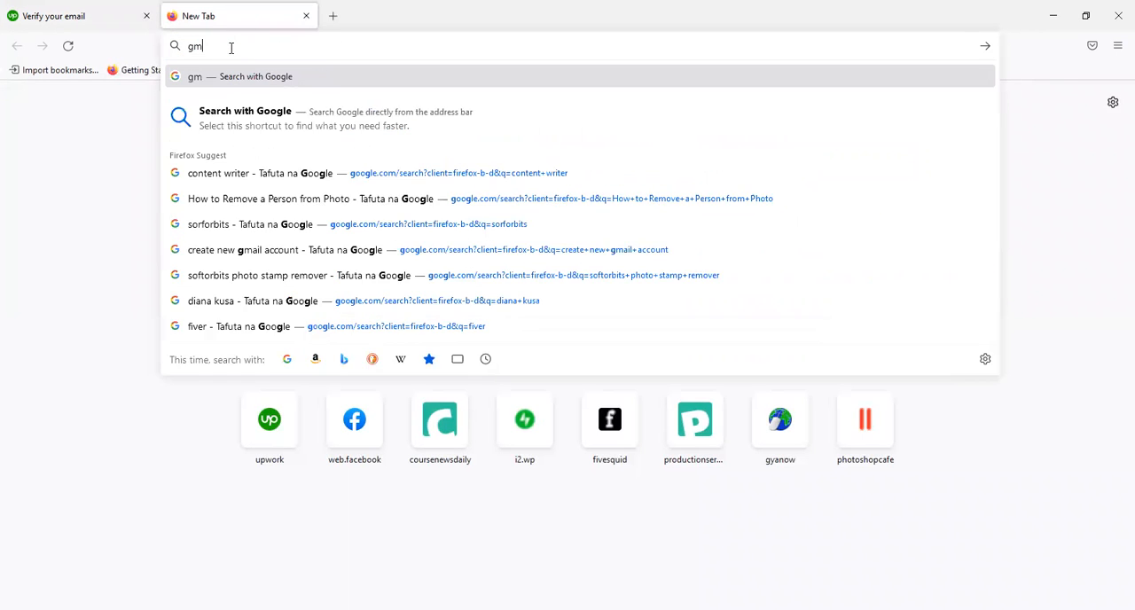
{"action": "left_click", "coordinate": [382, 144]}
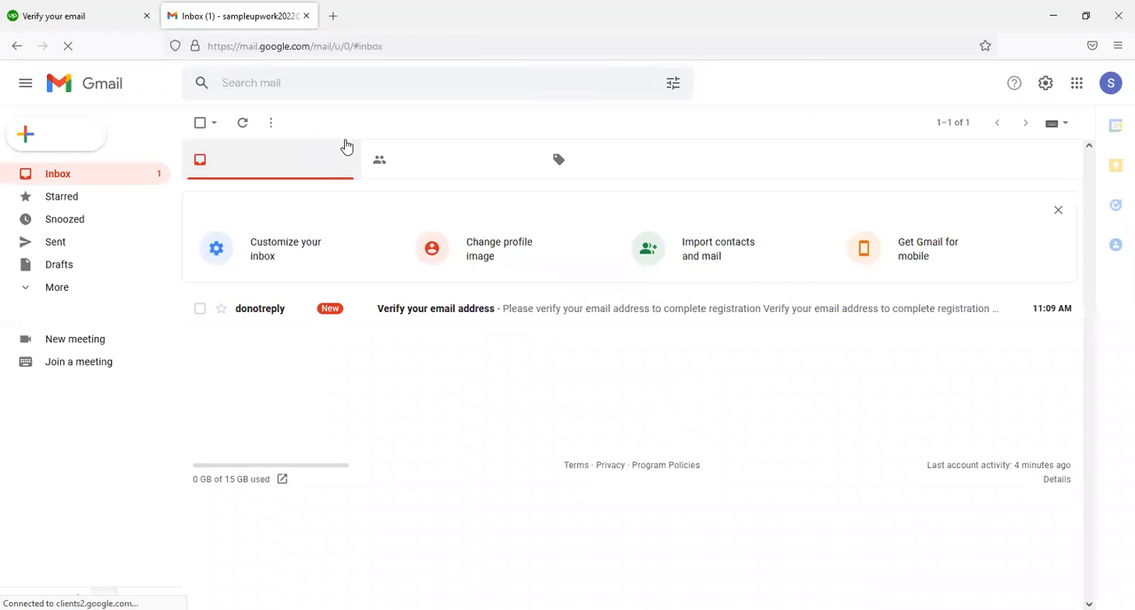
- Open the "Verify your email address" message and follow its verification link
{"action": "left_click", "coordinate": [493, 316]}
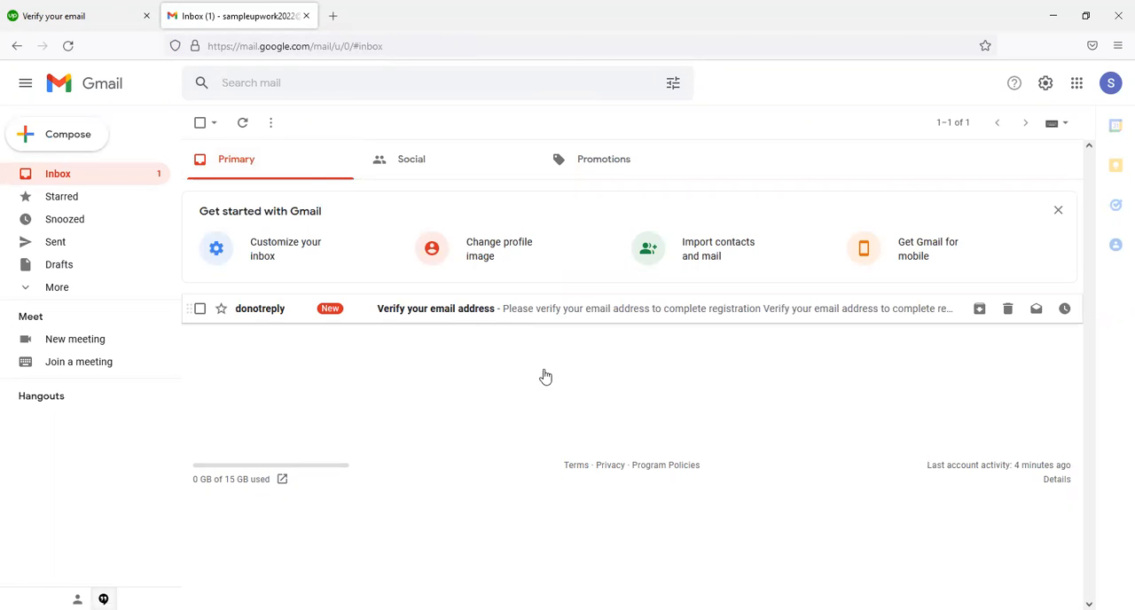
{"action": "left_click", "coordinate": [637, 483]}
{"action": "left_click", "coordinate": [637, 484]}
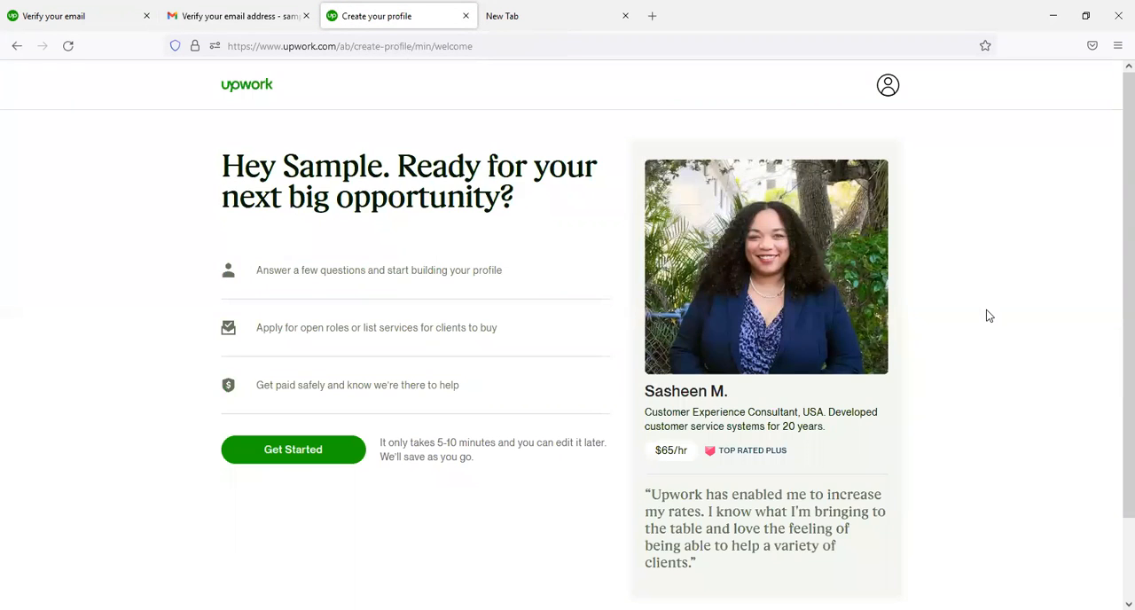
- Start the profile, answering "Yep, I've freelanced for years" and "To get experience so I can find a full-time job"
{"action": "left_click", "coordinate": [284, 453]}
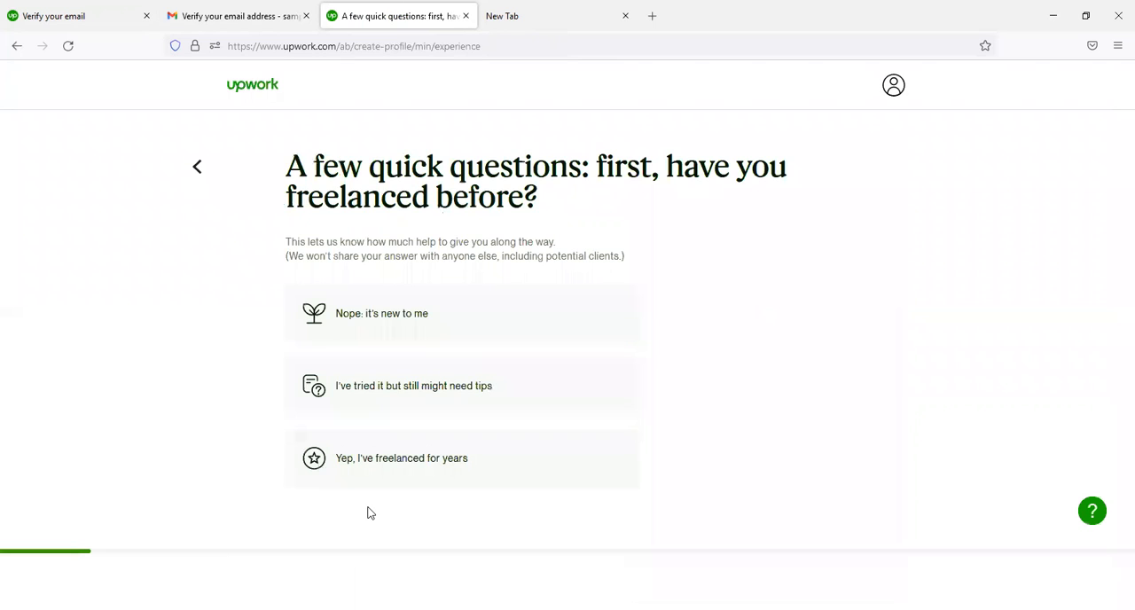
{"action": "left_click", "coordinate": [459, 462]}
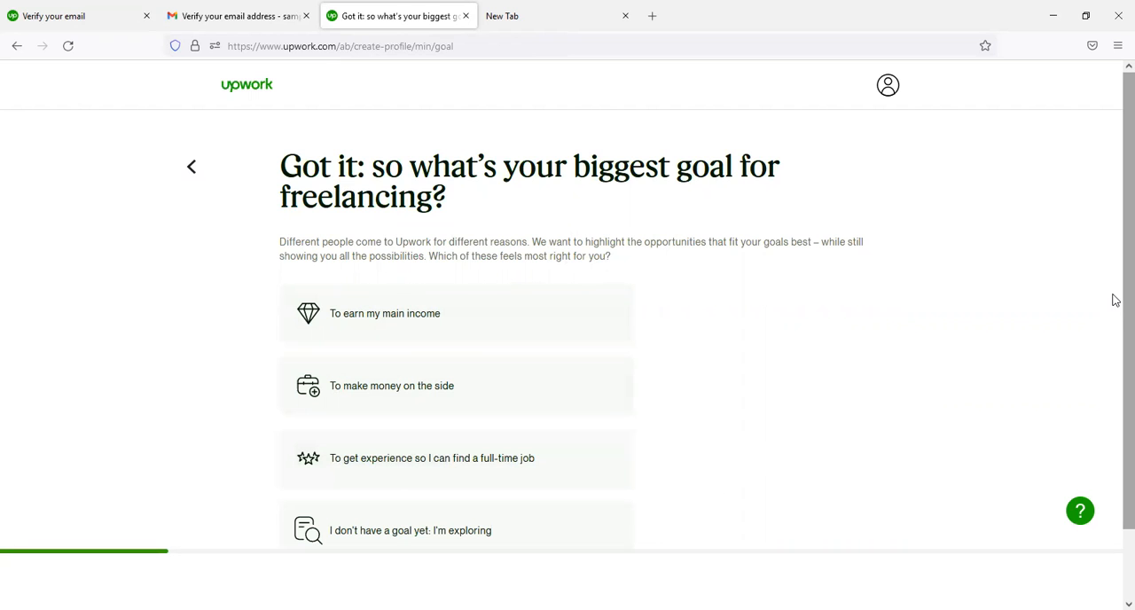
{"action": "scroll", "coordinate": [1116, 311], "scroll_direction": "down", "scroll_amount": 2}
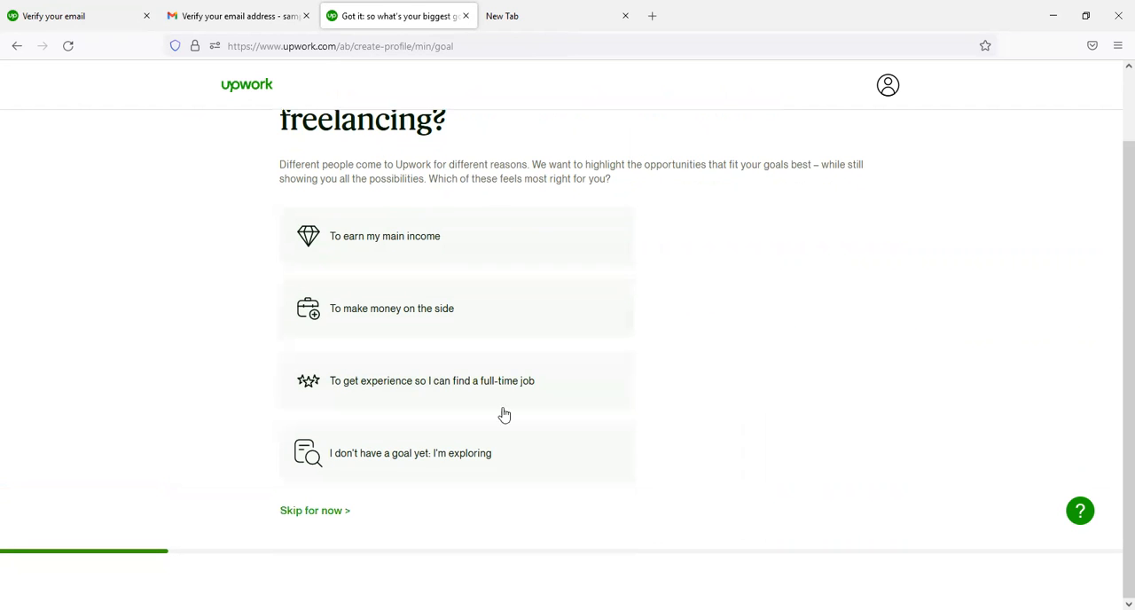
{"action": "left_click", "coordinate": [445, 391]}
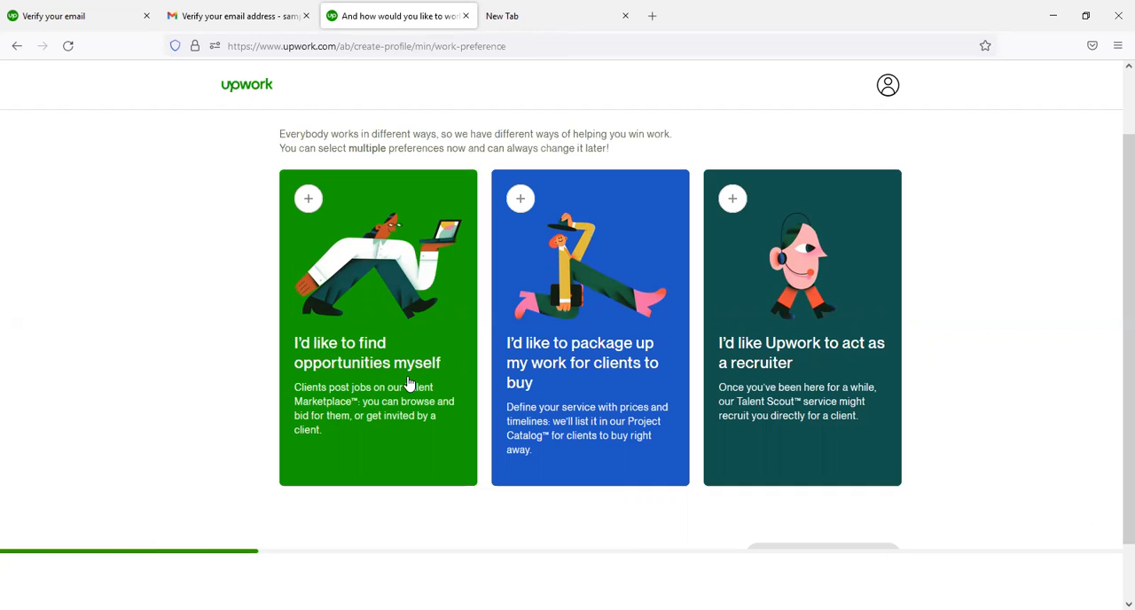
- Choose "I'd like to find opportunities myself" as the work preference and opt to fill out the profile manually
{"action": "left_click", "coordinate": [409, 383]}
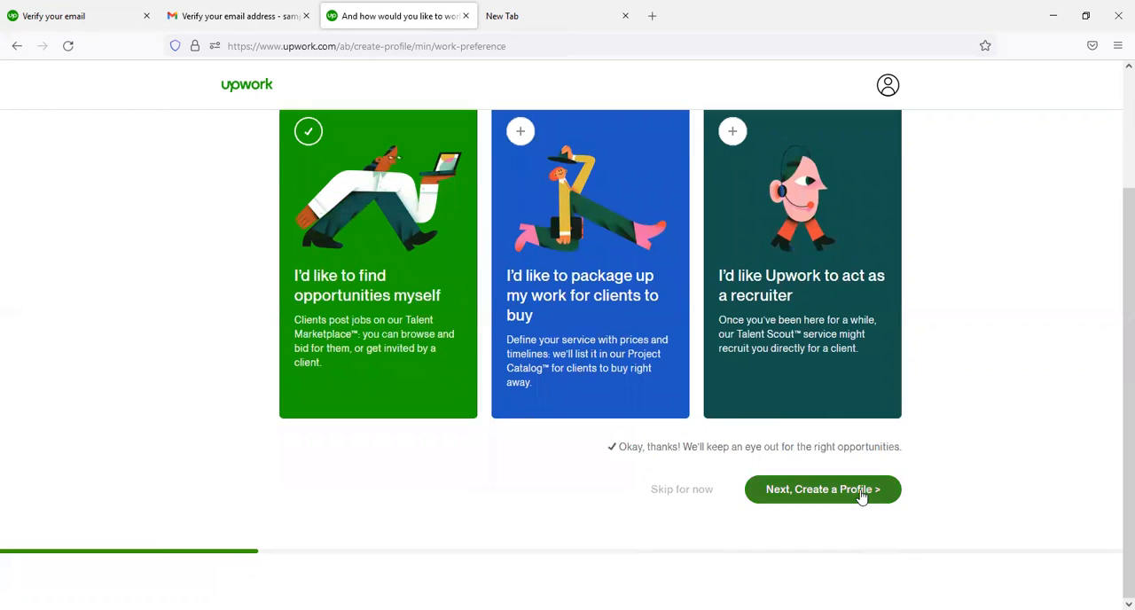
{"action": "left_click", "coordinate": [861, 496]}
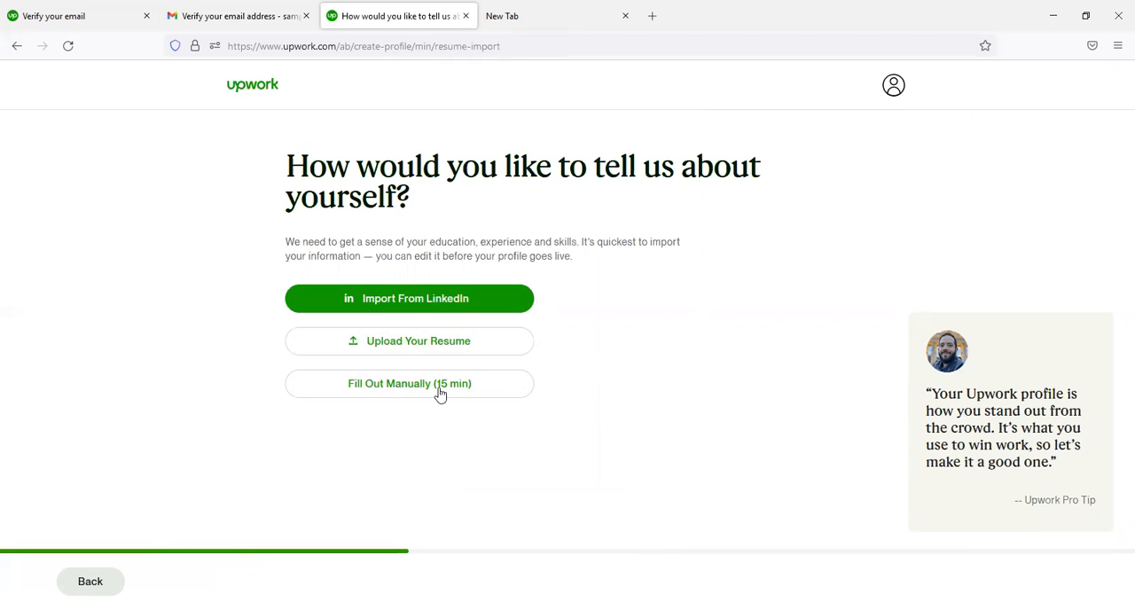
{"action": "left_click", "coordinate": [385, 387]}
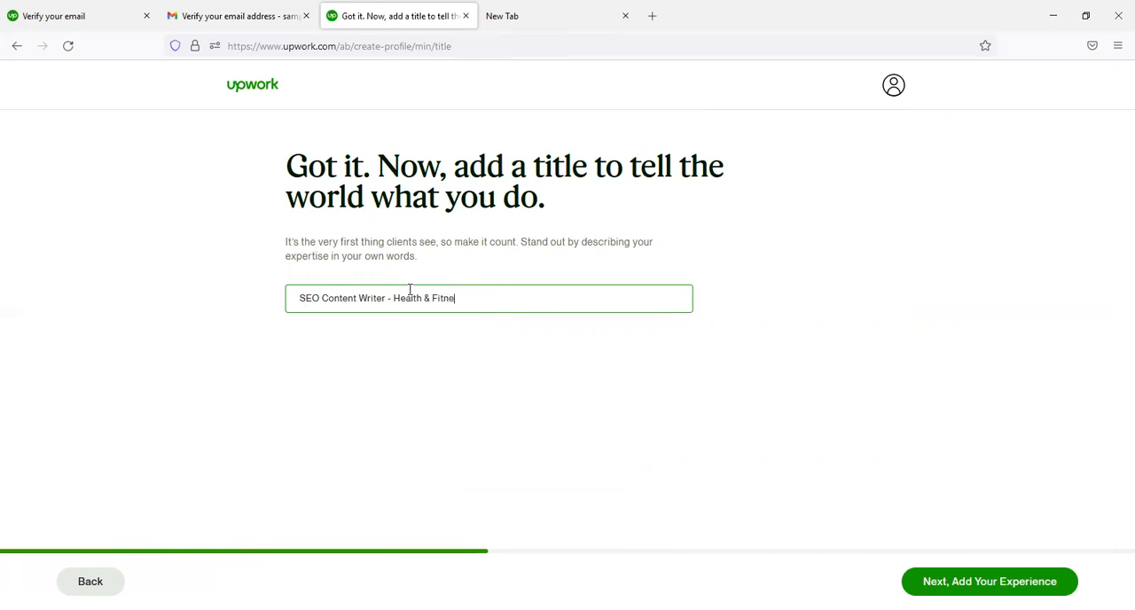
- Submit the profile title "SEO Content Writer - Health & Fitness" and start a work experience entry titled "SEO Content Writer"
{"action": "left_click", "coordinate": [990, 582]}
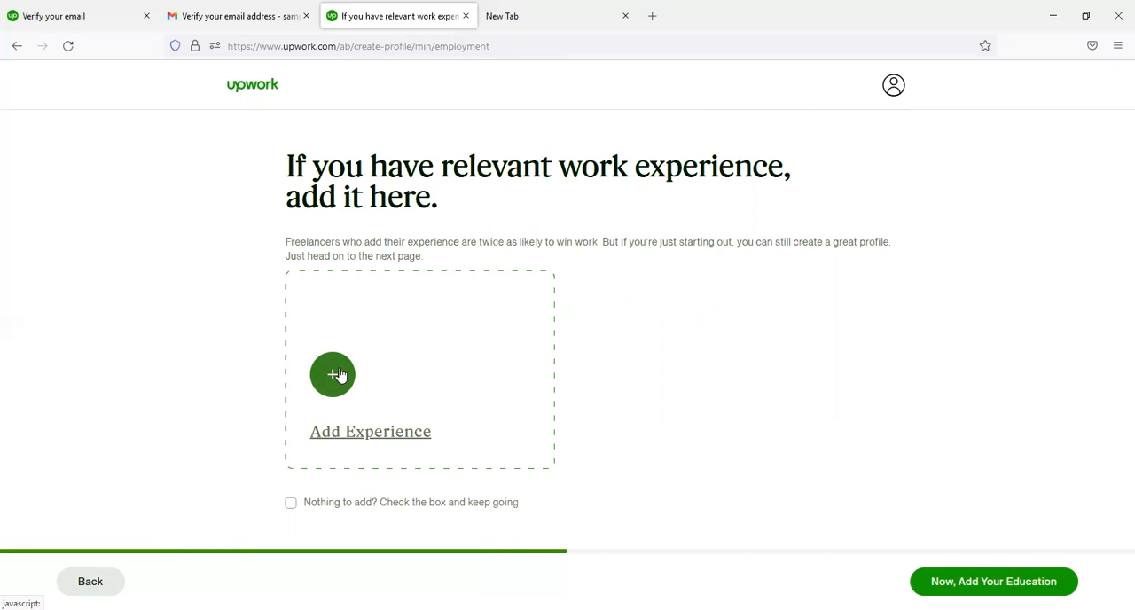
{"action": "left_click", "coordinate": [335, 391]}
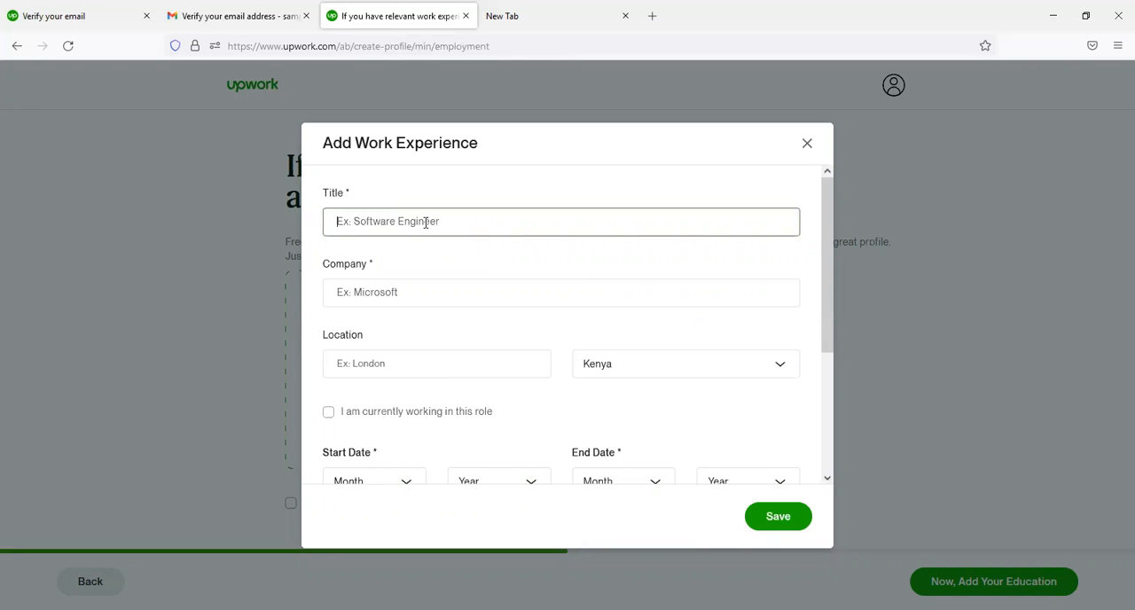
{"action": "type", "text": "SEO"}
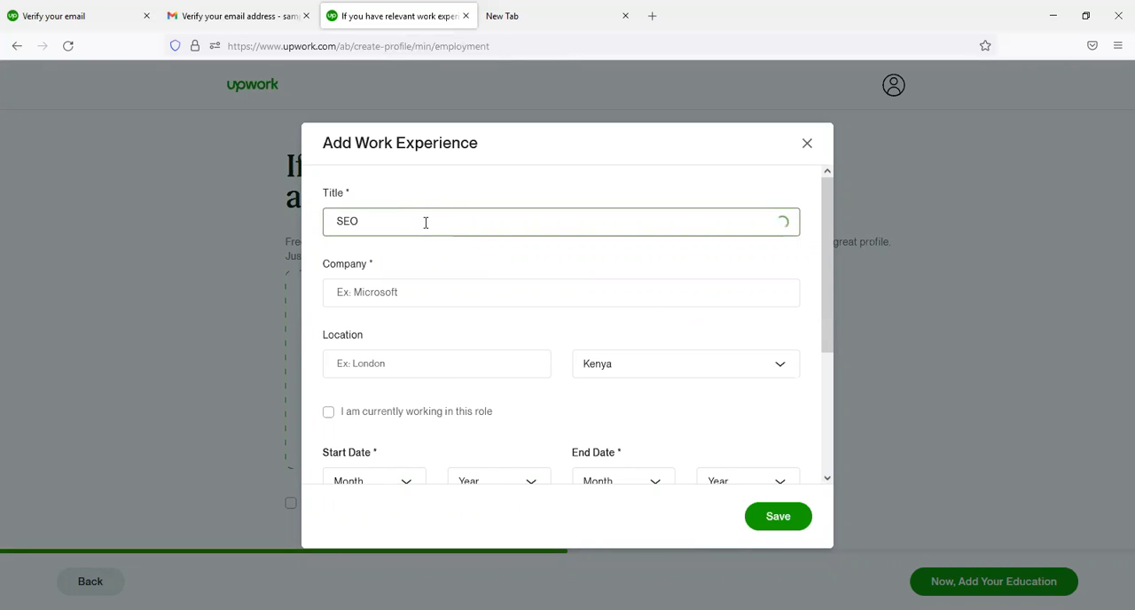
{"action": "type", "text": " Content Wri"}
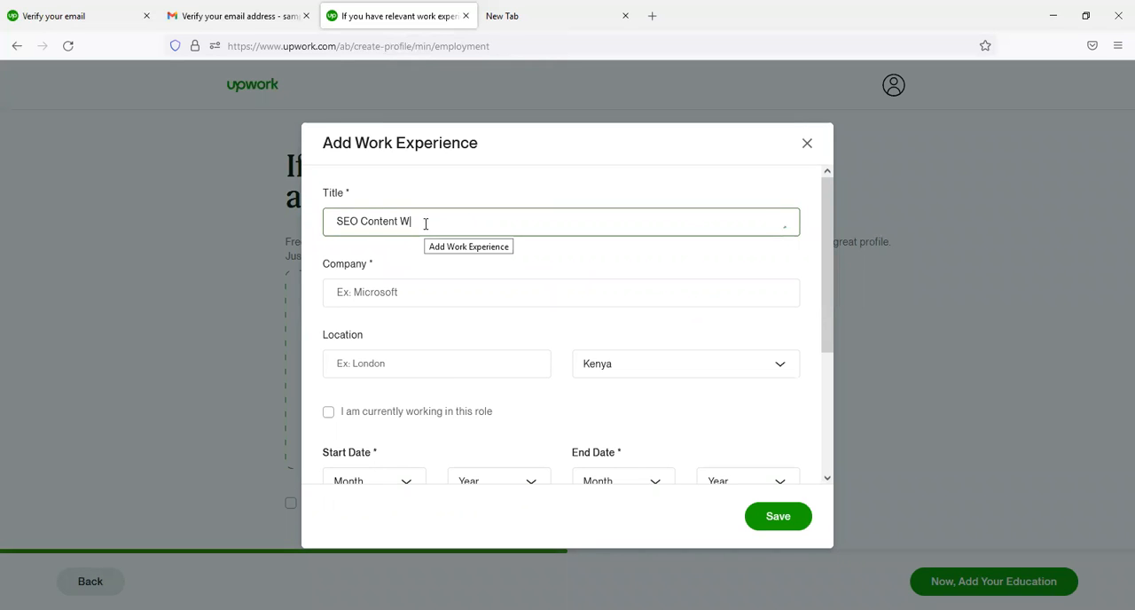
{"action": "type", "text": "ter"}
- Set the work experience's company to "Rastyle KE" and its city to "Nairobi"
{"action": "left_click", "coordinate": [404, 293]}
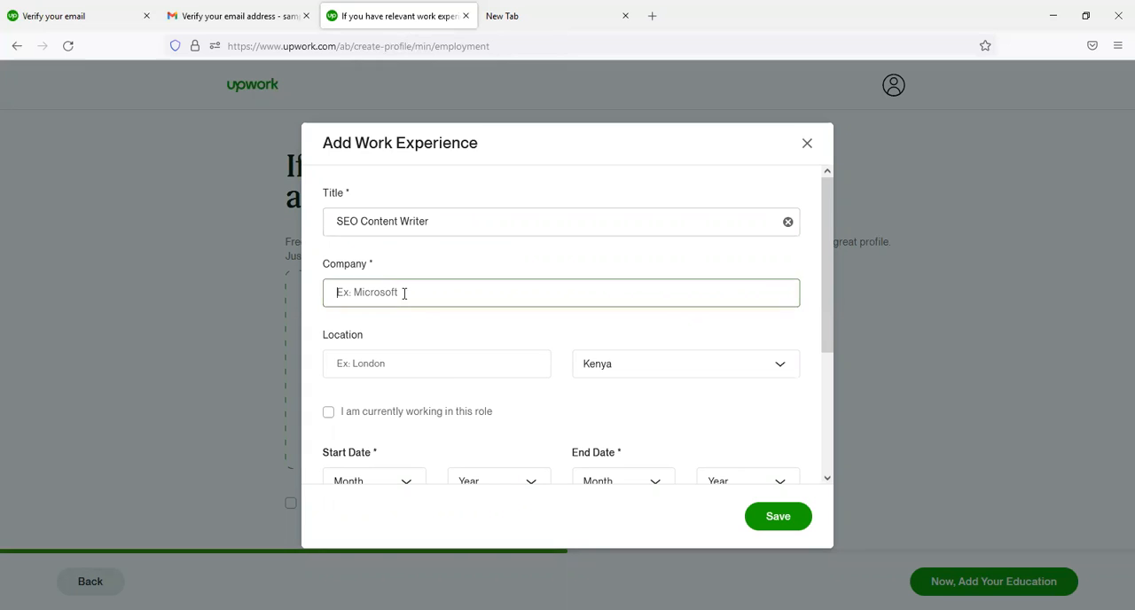
{"action": "type", "text": "RAS"}
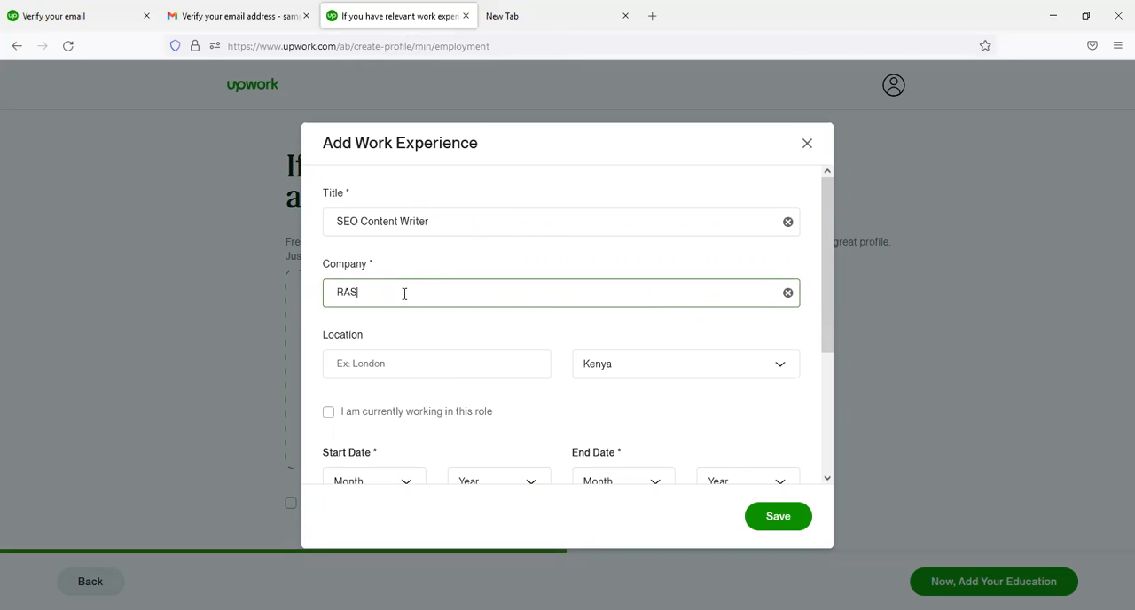
{"action": "key", "text": "BackSpace"}
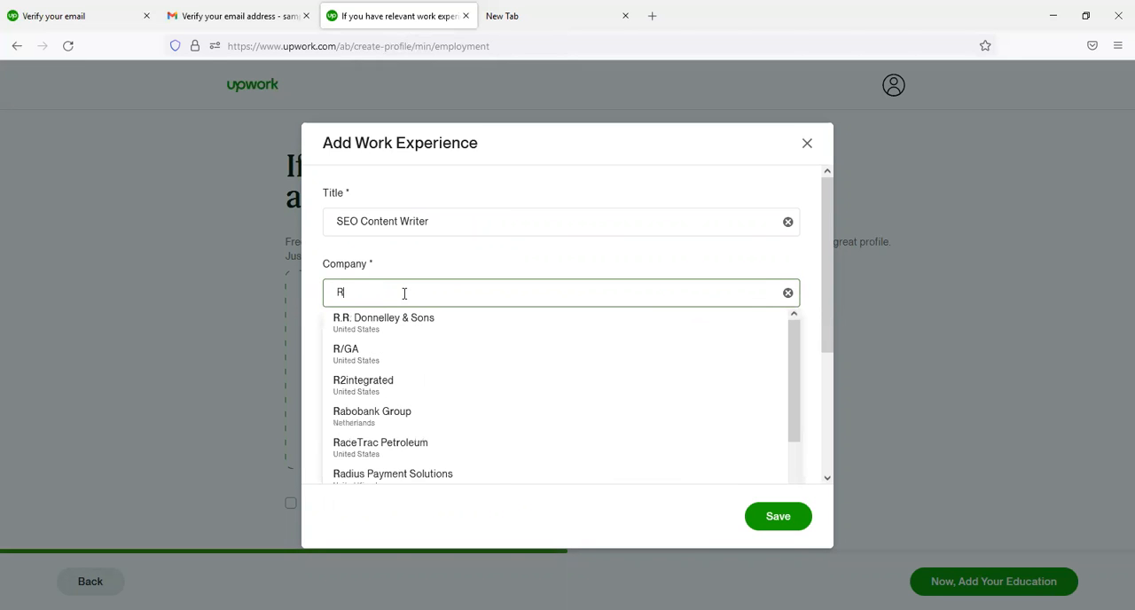
{"action": "type", "text": "AST"}
{"action": "key", "text": "BackSpace"}
{"action": "key", "text": "BackSpace"}
{"action": "key", "text": "BackSpace"}
{"action": "type", "text": "astyle"}
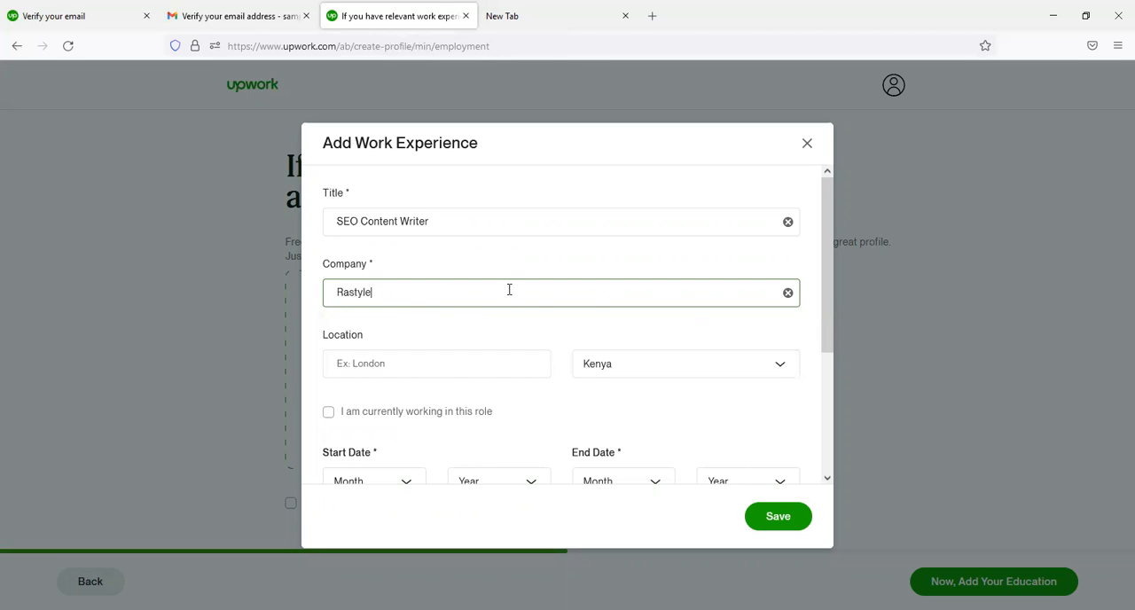
{"action": "type", "text": " KE"}
{"action": "left_click", "coordinate": [415, 367]}
{"action": "type", "text": "Na"}
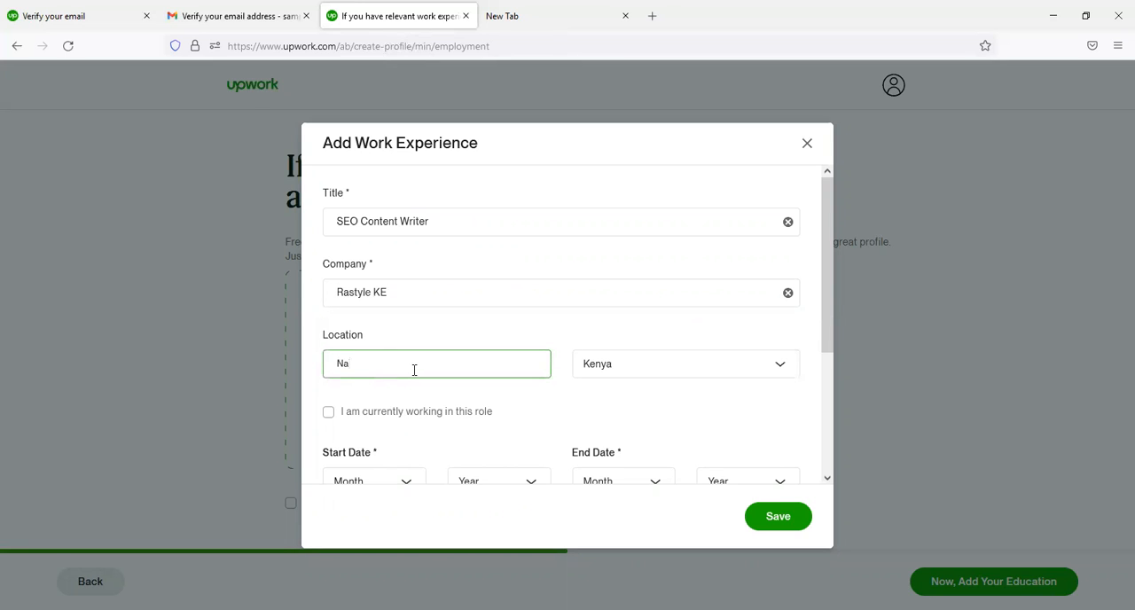
{"action": "type", "text": "irobi"}
- Mark the work experience as a role currently being worked in
{"action": "left_click", "coordinate": [621, 414]}
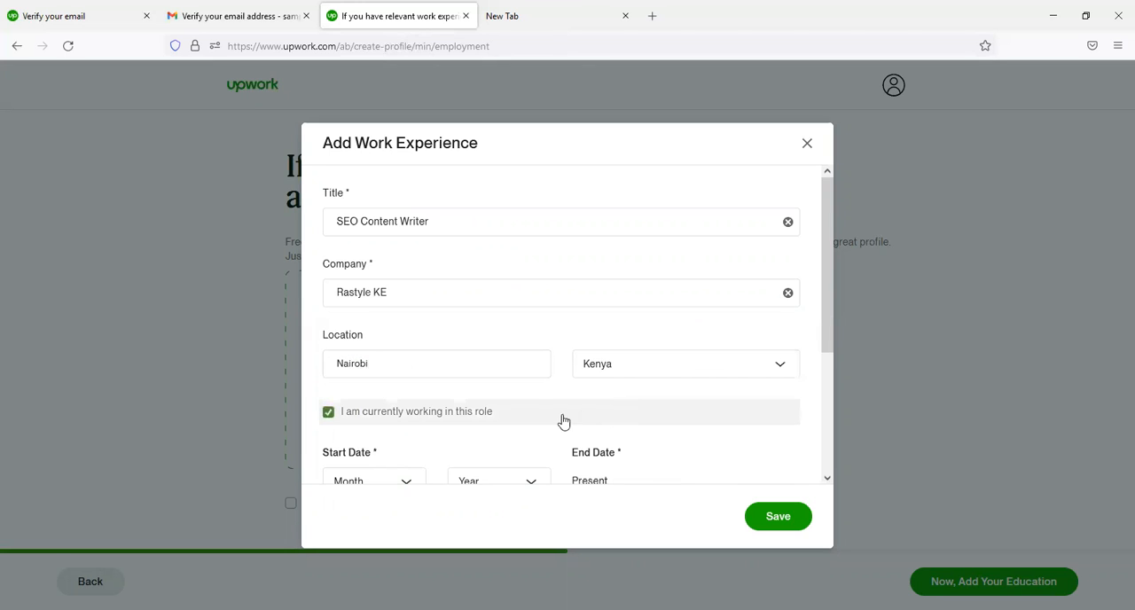
{"action": "left_click", "coordinate": [546, 421]}
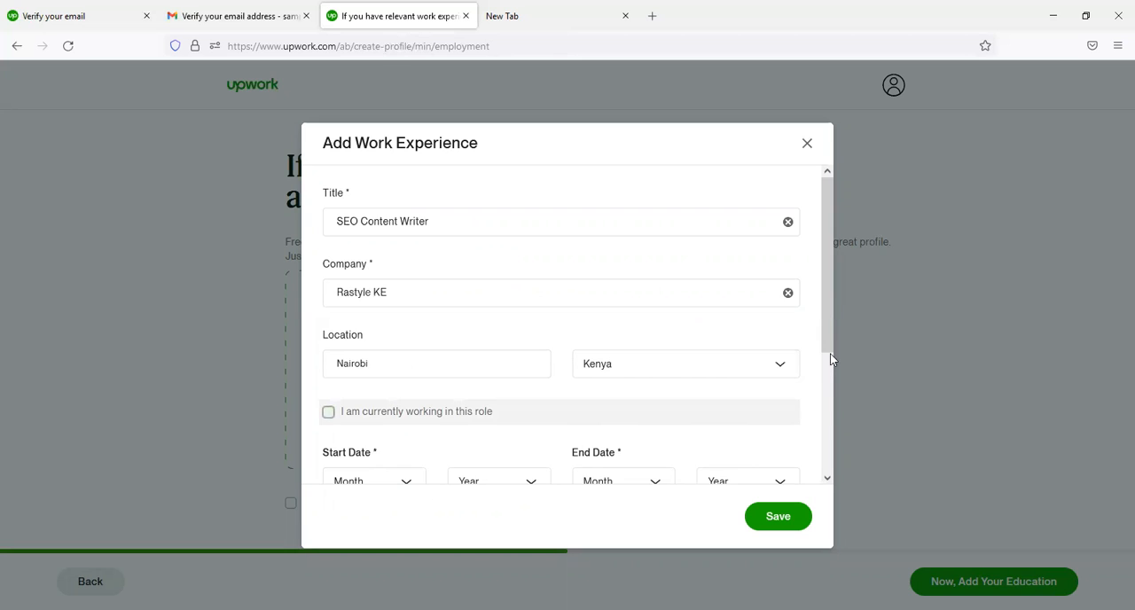
{"action": "scroll", "coordinate": [828, 353], "scroll_direction": "down", "scroll_amount": 3}
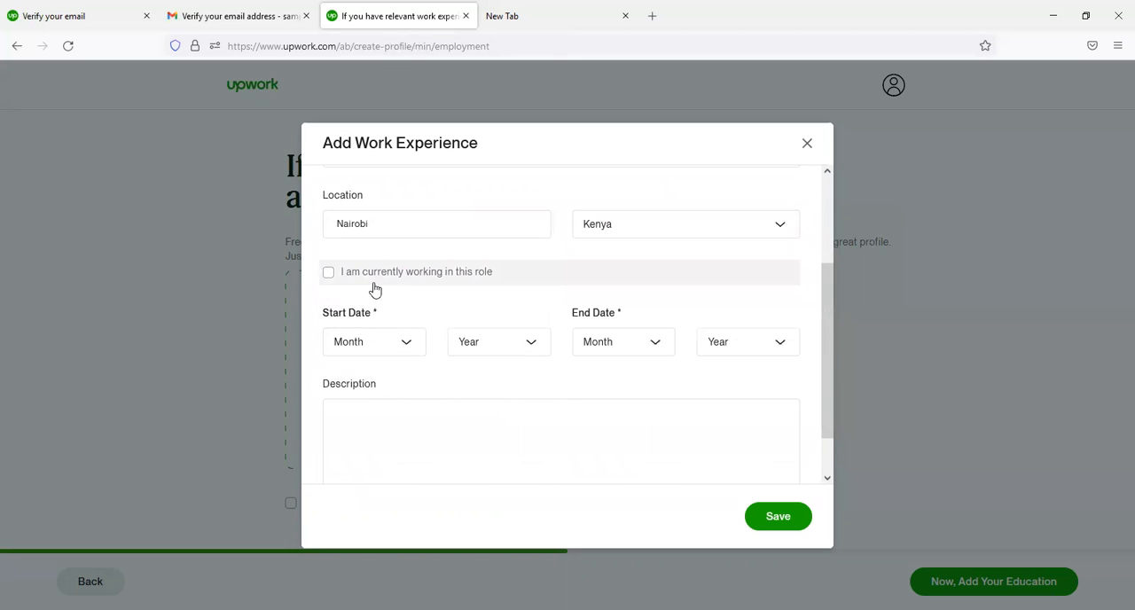
{"action": "left_click", "coordinate": [373, 285]}
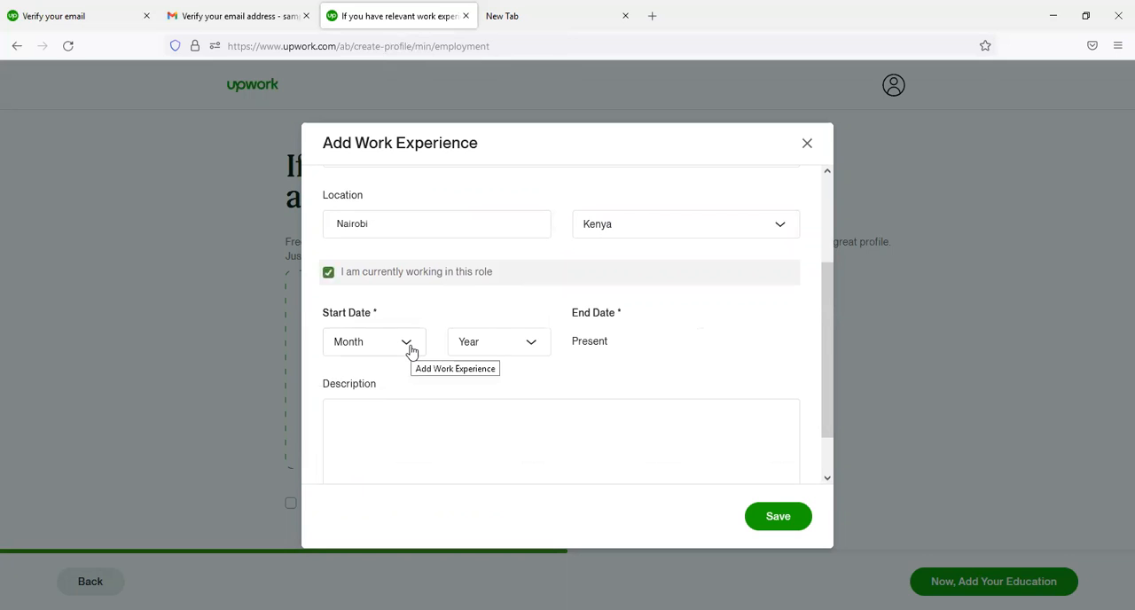
- Set the Rastyle KE role's start date to January 2017 and save the work experience
{"action": "left_click", "coordinate": [407, 355]}
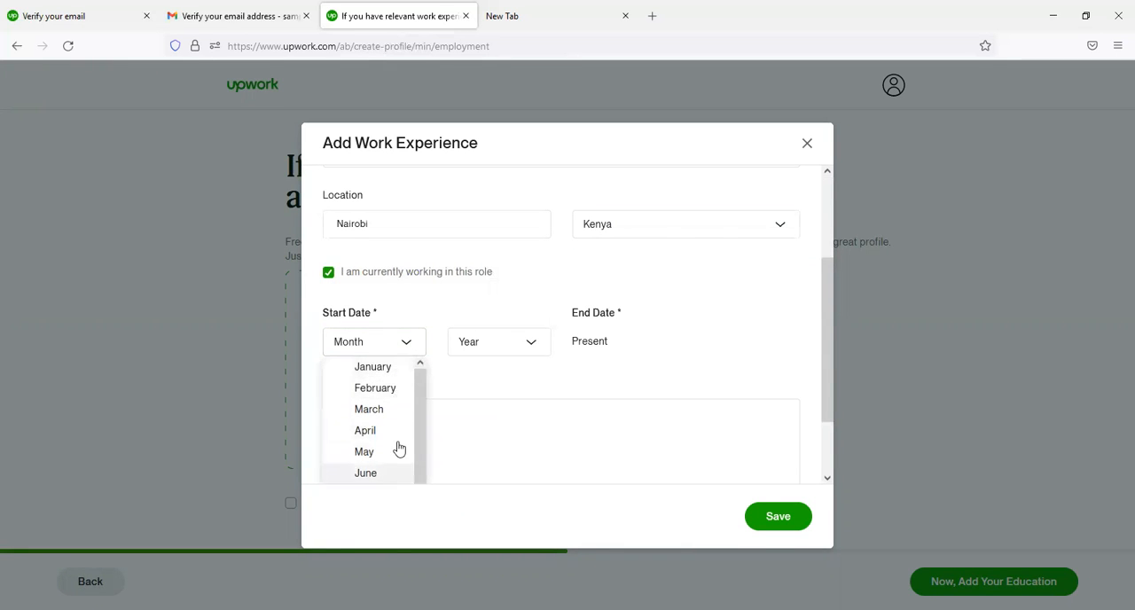
{"action": "left_click", "coordinate": [401, 373]}
{"action": "left_click", "coordinate": [530, 341]}
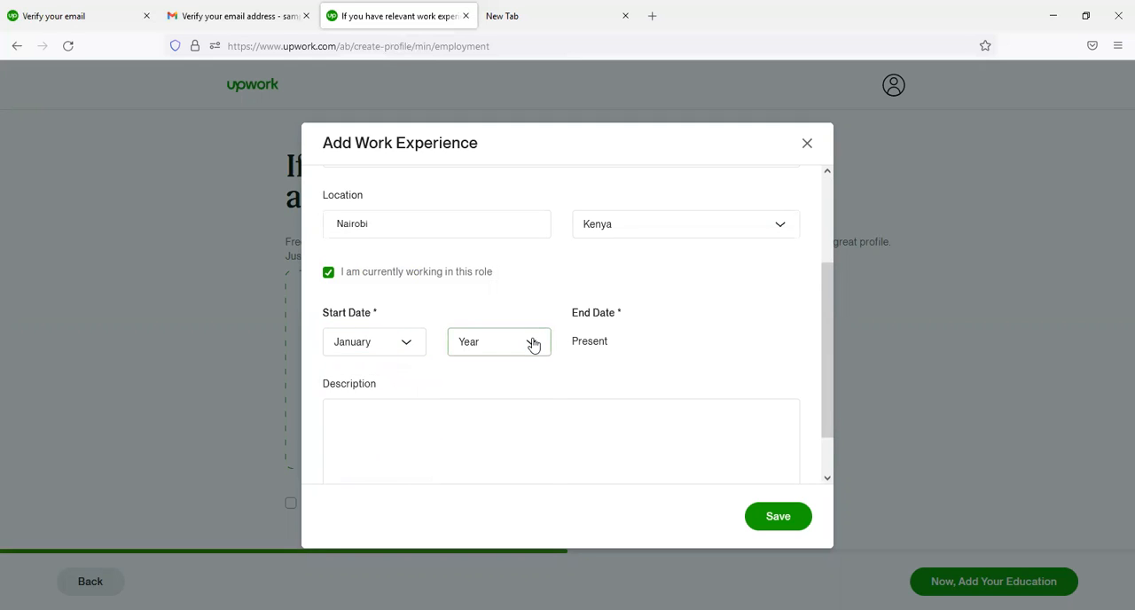
{"action": "scroll", "coordinate": [547, 468], "scroll_direction": "down", "scroll_amount": 1}
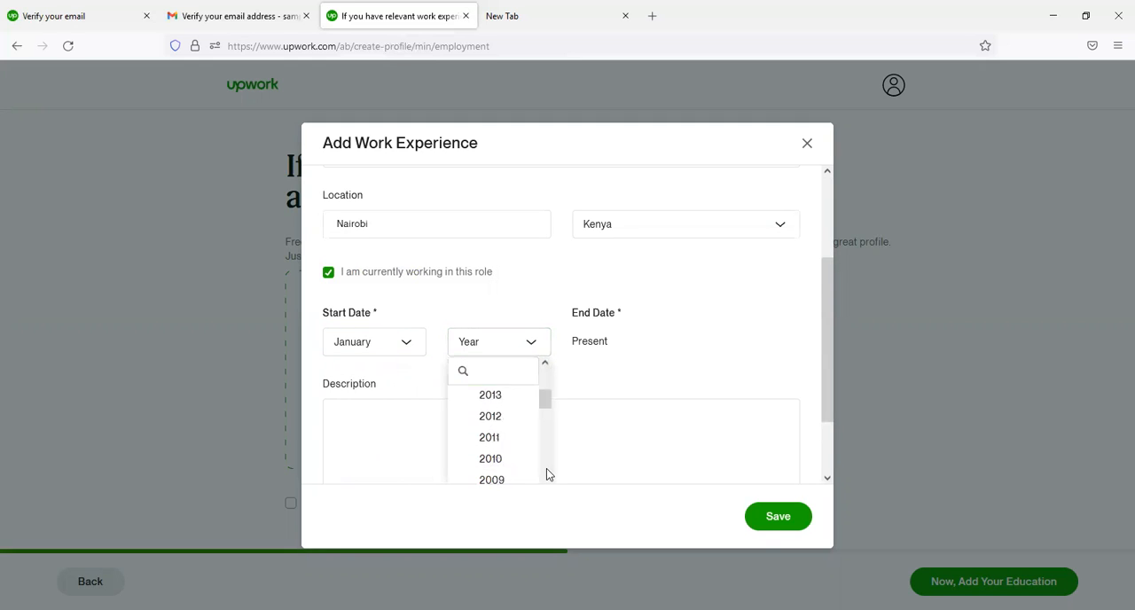
{"action": "left_click", "coordinate": [541, 470]}
{"action": "left_click", "coordinate": [770, 520]}
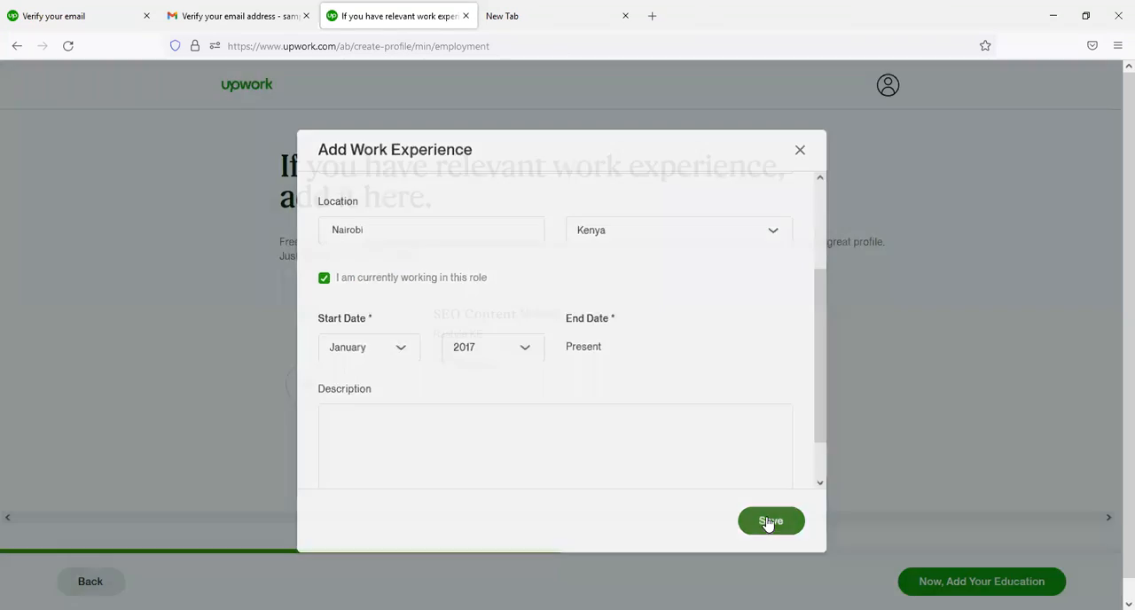
- Add a "Software Content Writer" work experience at Softorbits in Nairobi, Kenya, from September 2020 to November 2020, and save it
{"action": "left_click", "coordinate": [307, 384]}
{"action": "left_click", "coordinate": [436, 216]}
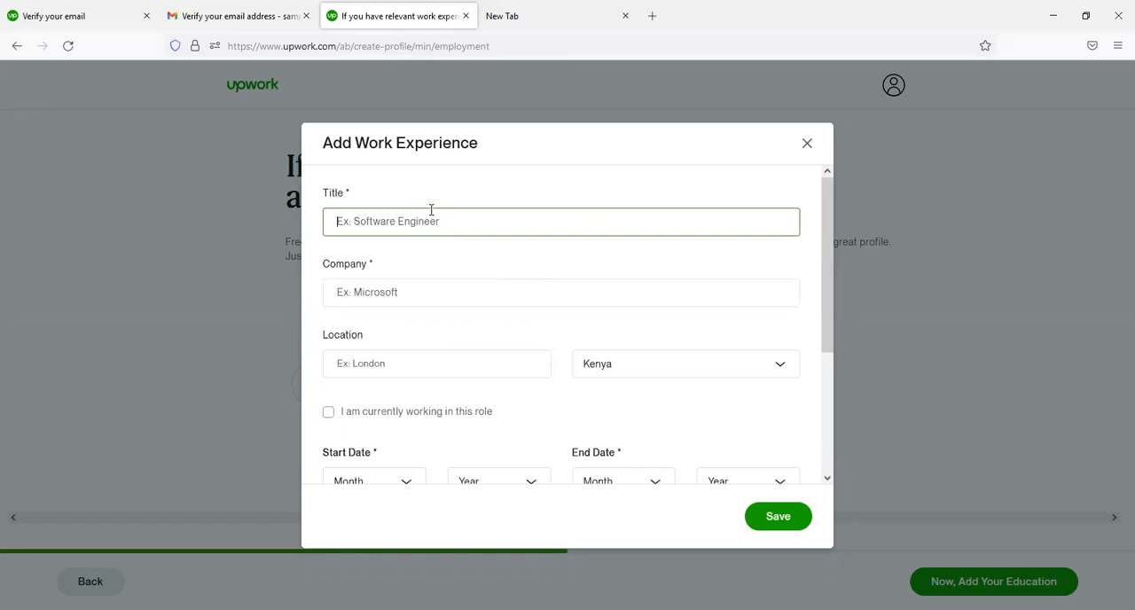
{"action": "type", "text": "Softwar"}
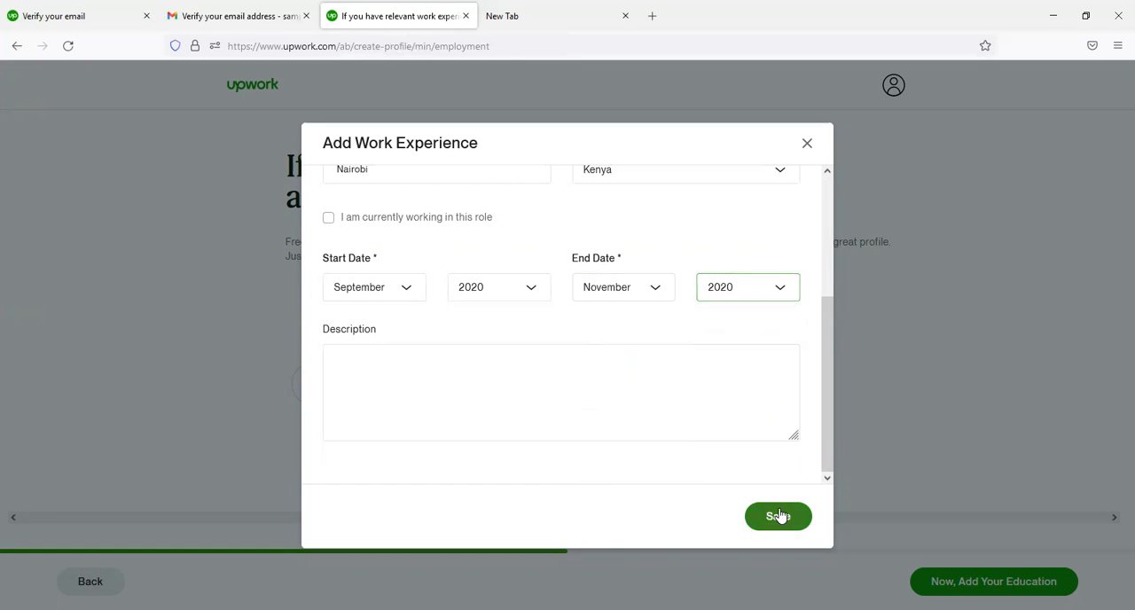
{"action": "left_click", "coordinate": [779, 516]}
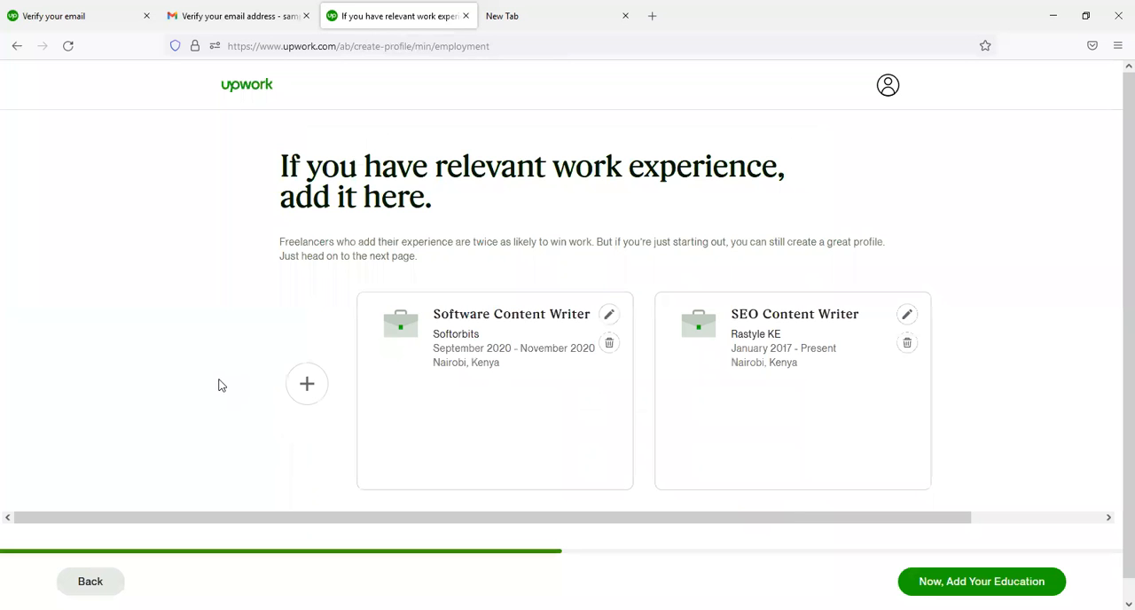
- Add an "SEO Content Writer" work experience at Life Hack Expert in Nairobi, Kenya, from May 2021 to August 2021, and save it
{"action": "left_click", "coordinate": [292, 396]}
{"action": "left_click", "coordinate": [395, 220]}
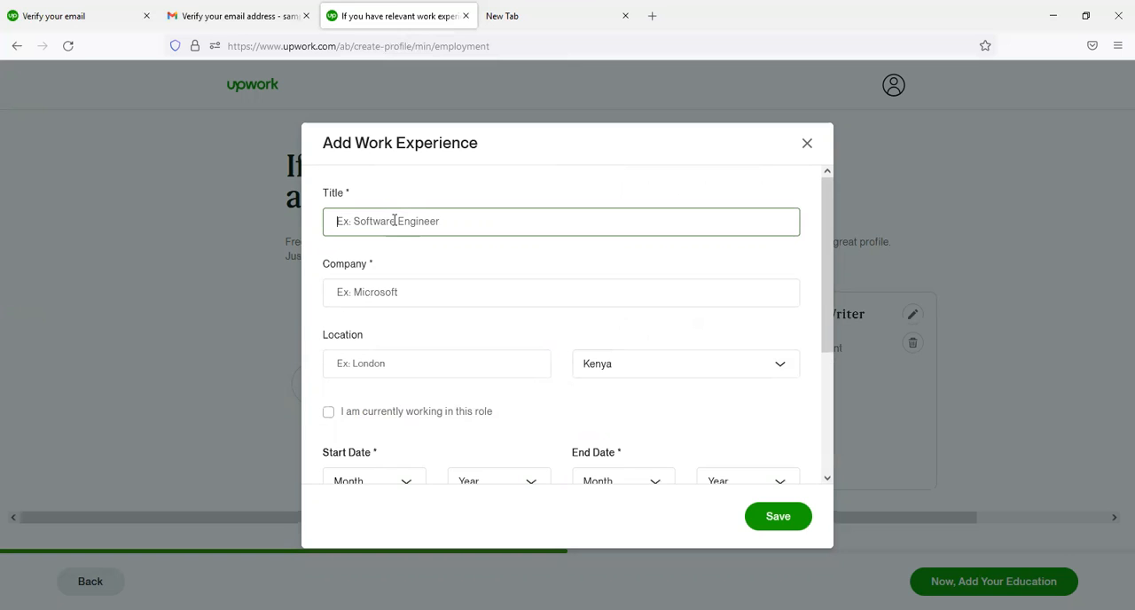
{"action": "type", "text": "SEO Writer"}
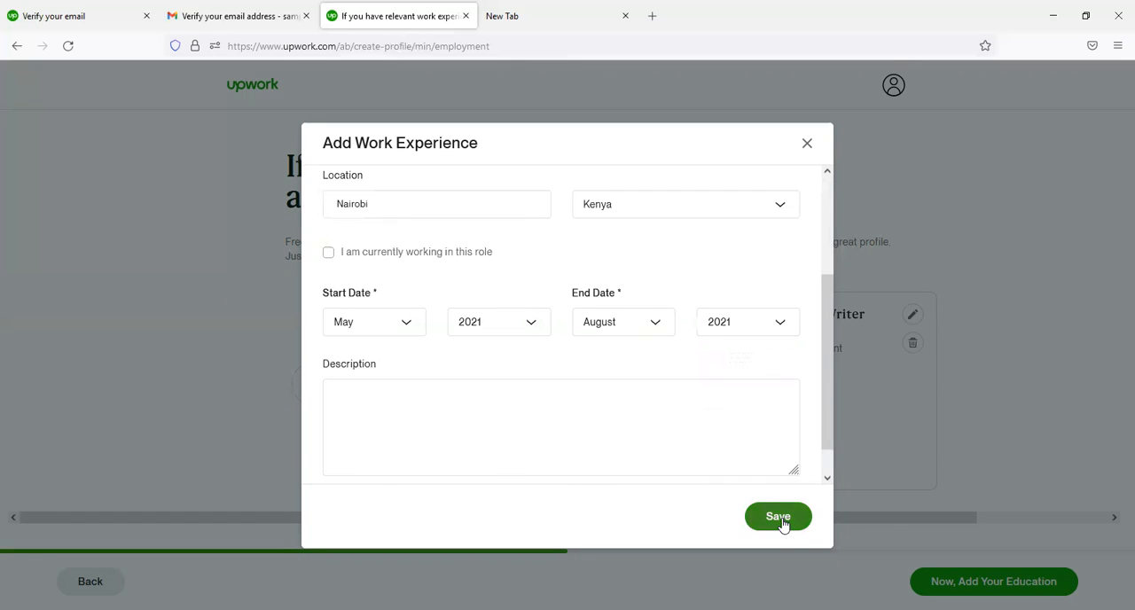
{"action": "left_click", "coordinate": [780, 520]}
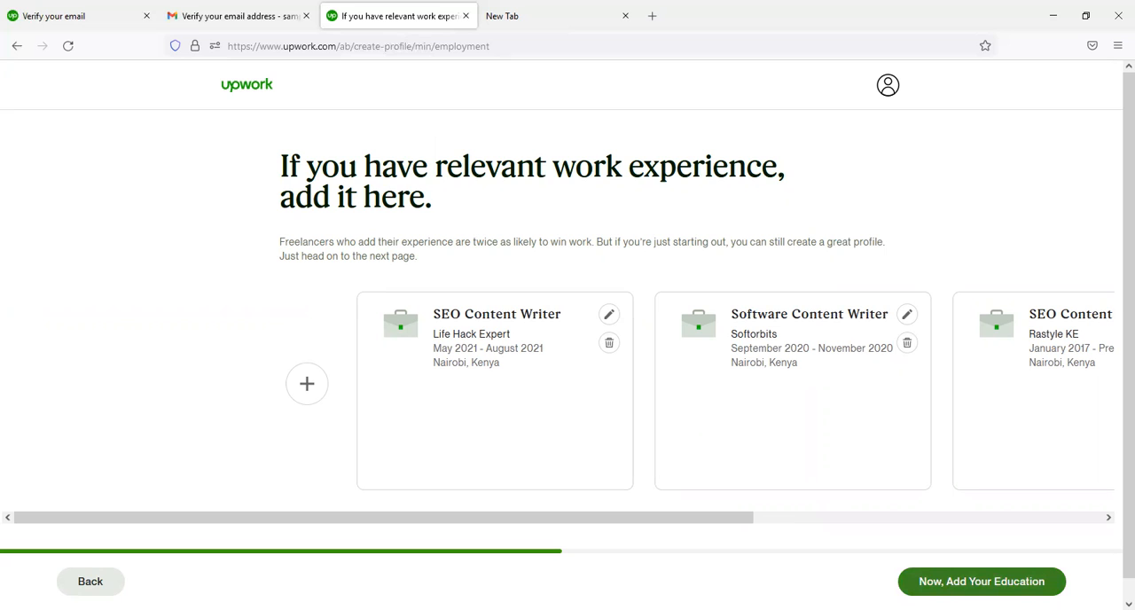
- Continue to the education section and start an entry with the school "Surfer SEO Master Class"
{"action": "left_click", "coordinate": [982, 582]}
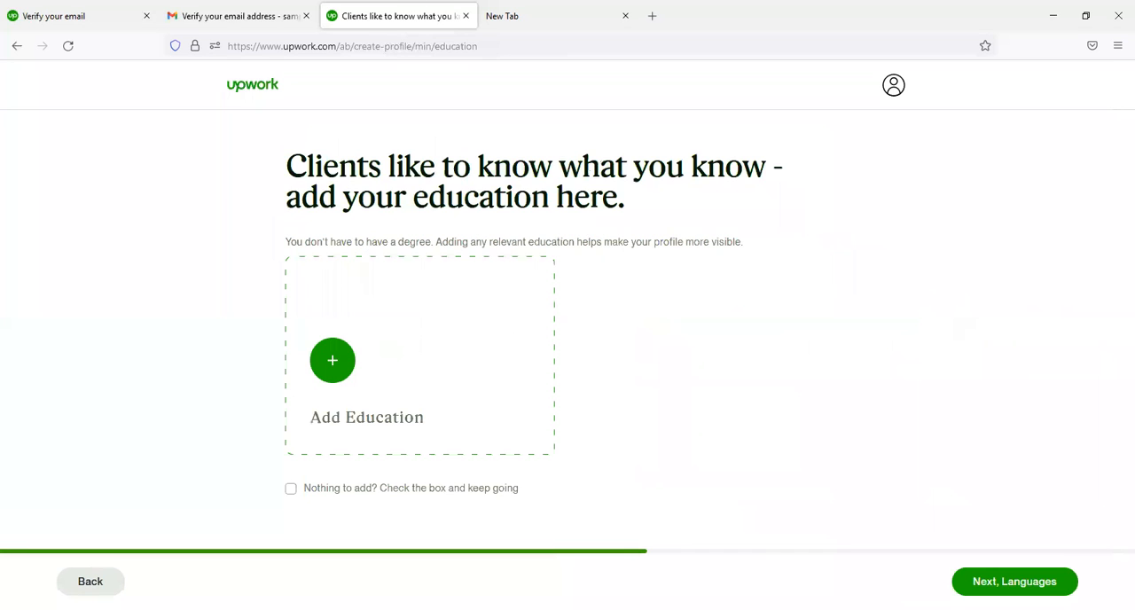
{"action": "left_click", "coordinate": [453, 367]}
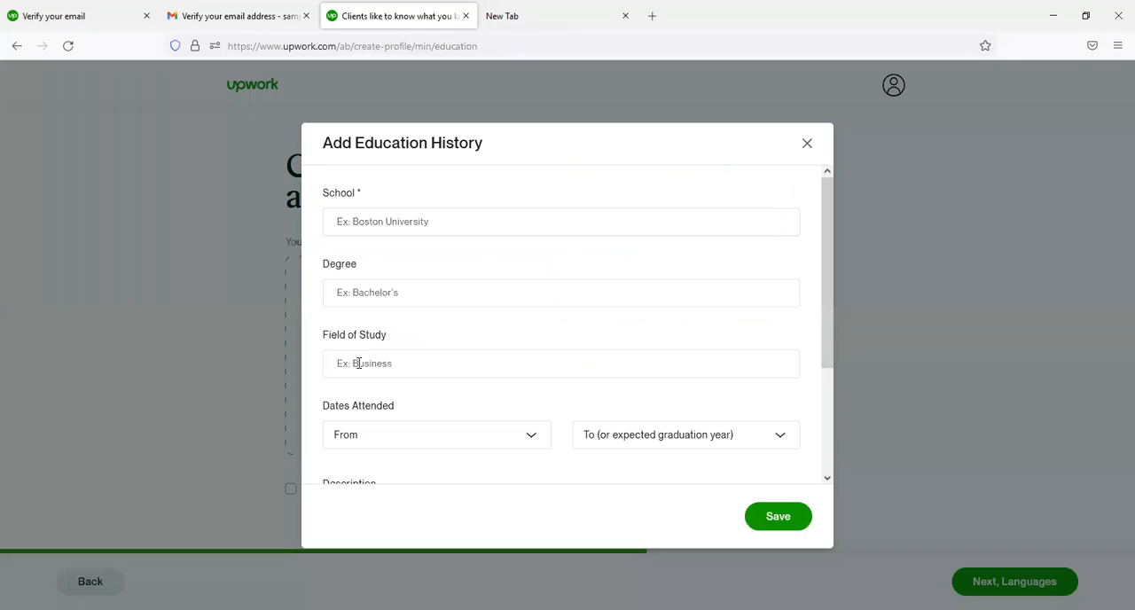
{"action": "left_click", "coordinate": [436, 220]}
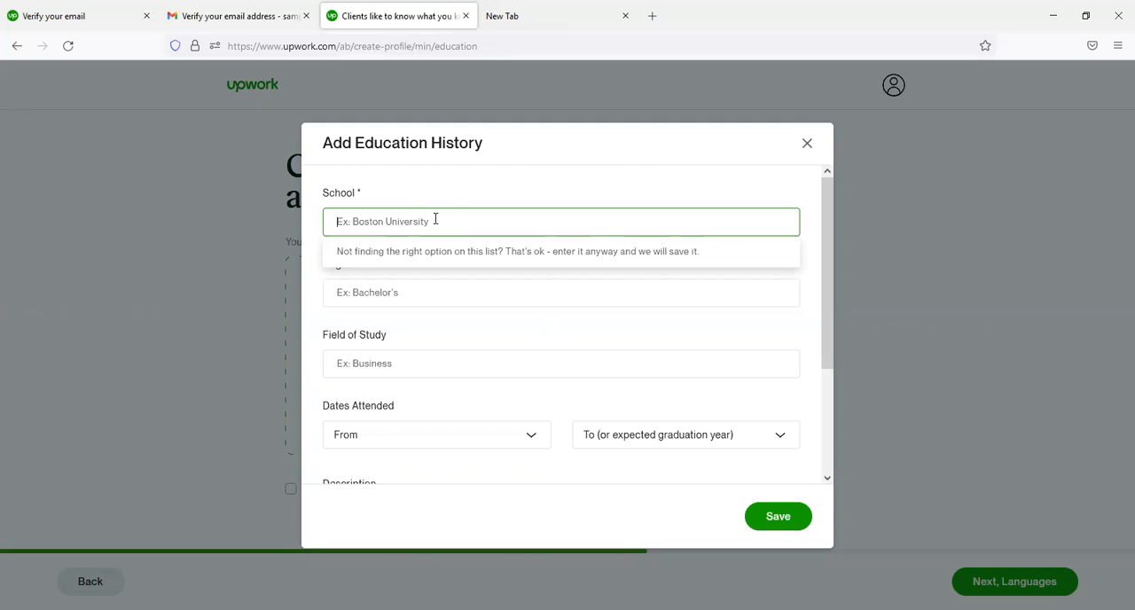
{"action": "type", "text": "Surfer SEO Master"}
{"action": "type", "text": "Class"}
{"action": "left_click", "coordinate": [464, 298]}
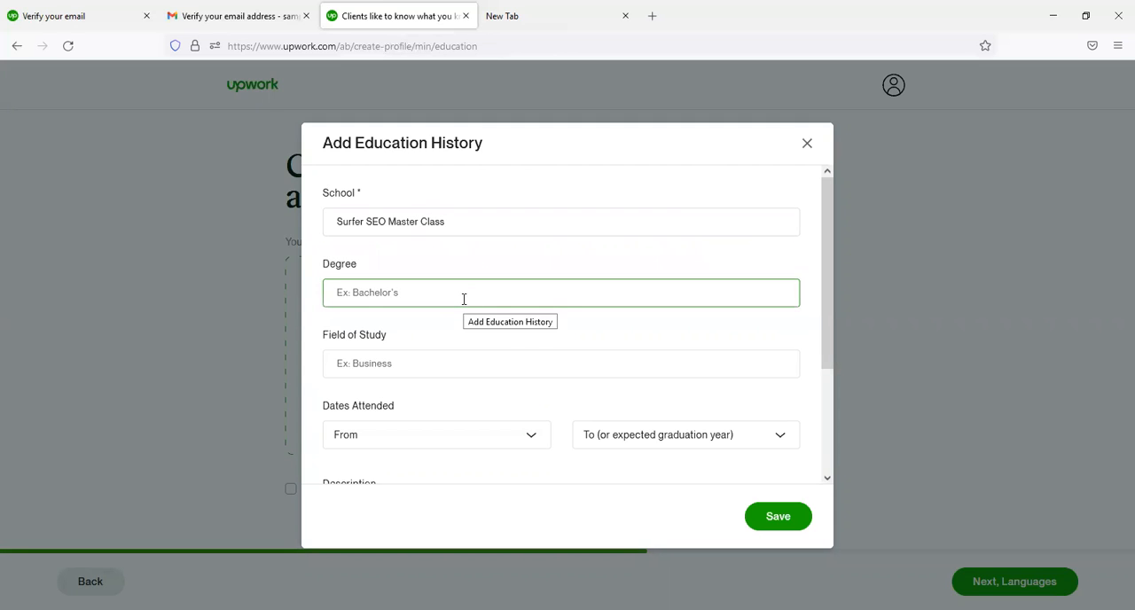
- Set the education entry's field of study to "SEO Writing"
{"action": "left_click_drag", "start_coordinate": [831, 349], "coordinate": [834, 411]}
{"action": "scroll", "coordinate": [834, 412], "scroll_direction": "down", "scroll_amount": 1}
{"action": "left_click", "coordinate": [498, 230]}
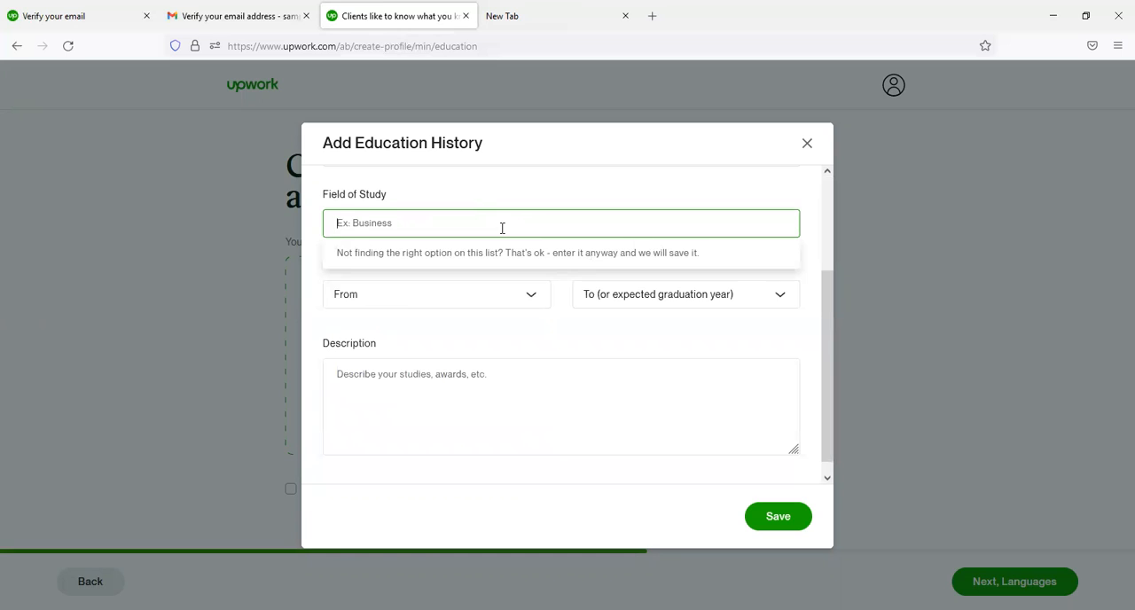
{"action": "type", "text": "SEO Writing"}
- Set the dates attended from 2022 to 2022 and save the education entry
{"action": "left_click", "coordinate": [624, 362]}
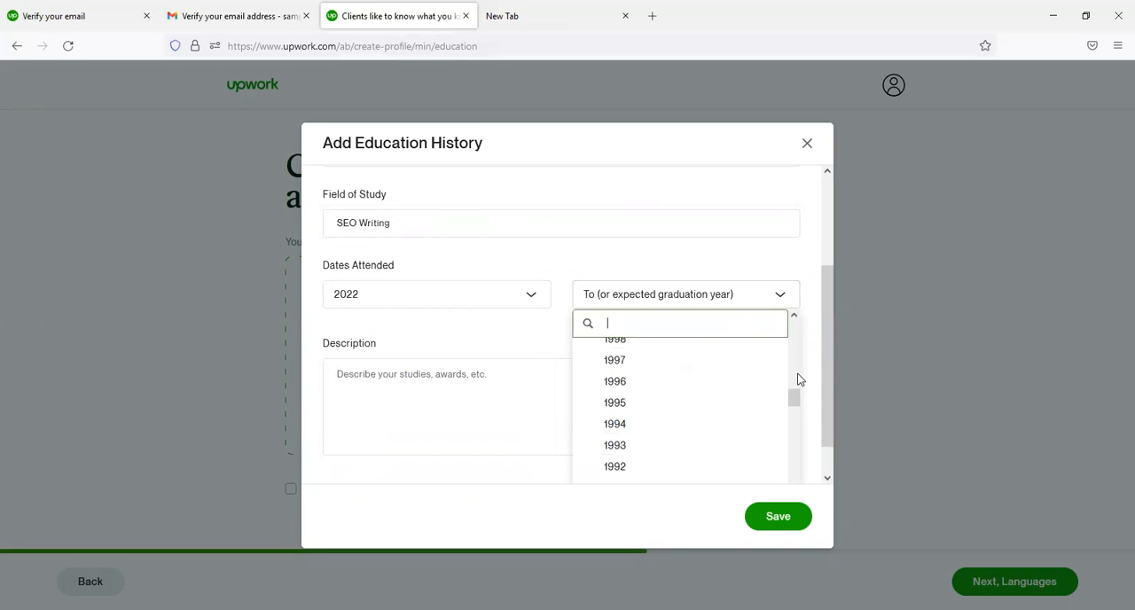
{"action": "left_click_drag", "start_coordinate": [795, 400], "coordinate": [791, 346]}
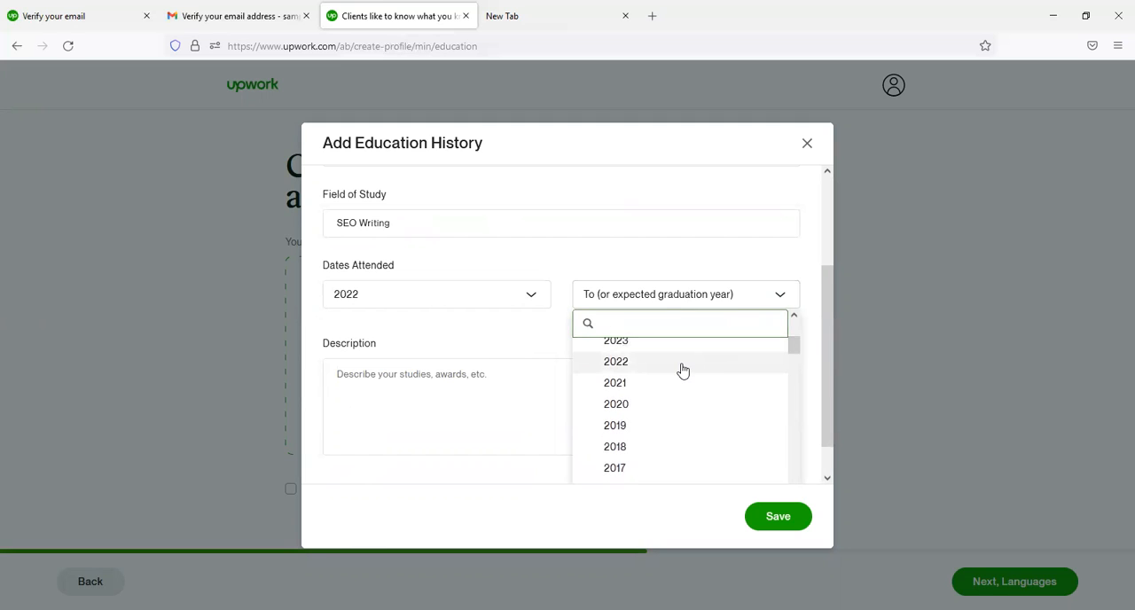
{"action": "left_click", "coordinate": [679, 369]}
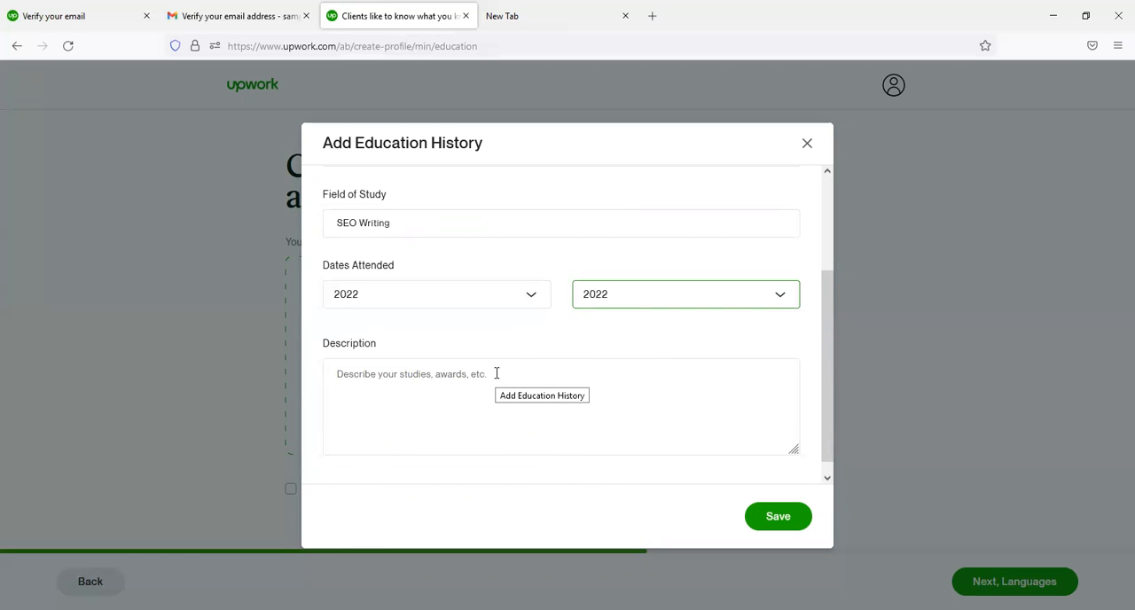
{"action": "left_click", "coordinate": [778, 523]}
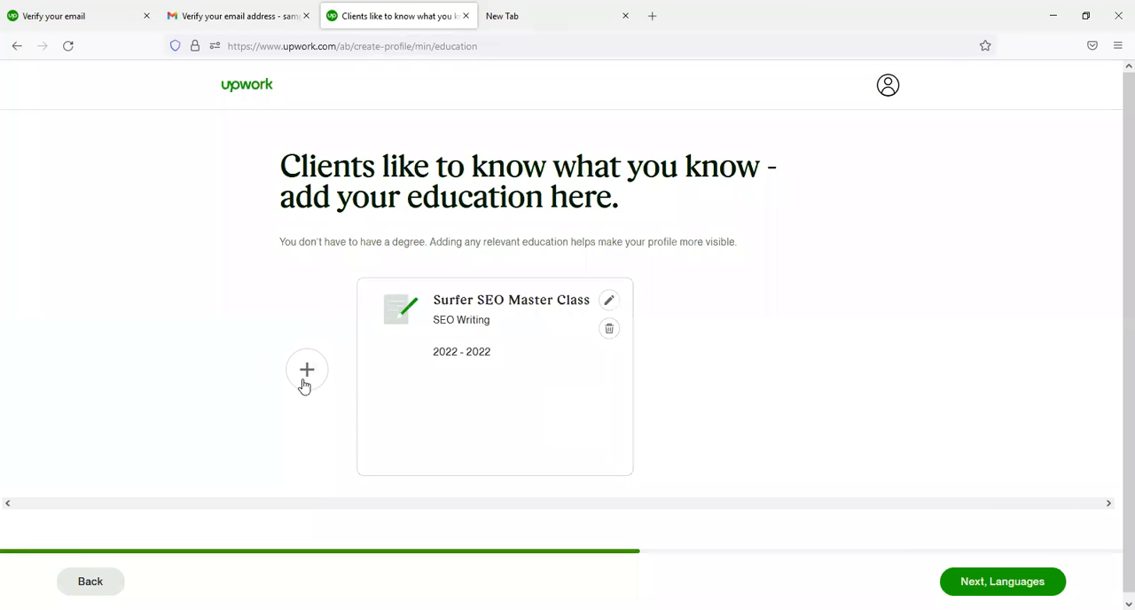
- Add an education entry for HubSpot Academy attended from 2021 to 2021
{"action": "left_click", "coordinate": [303, 384]}
{"action": "left_click", "coordinate": [386, 222]}
{"action": "type", "text": "HubSpot Academy"}
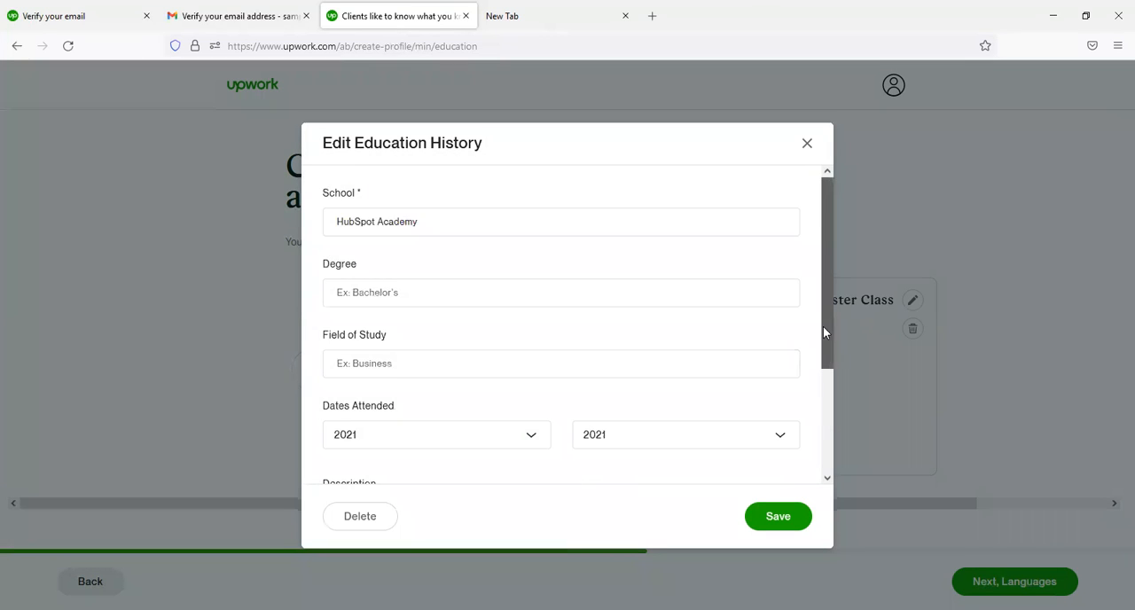
- Set the HubSpot Academy entry's field of study to "Content Marketing" and save it
{"action": "left_click_drag", "start_coordinate": [823, 326], "coordinate": [813, 499]}
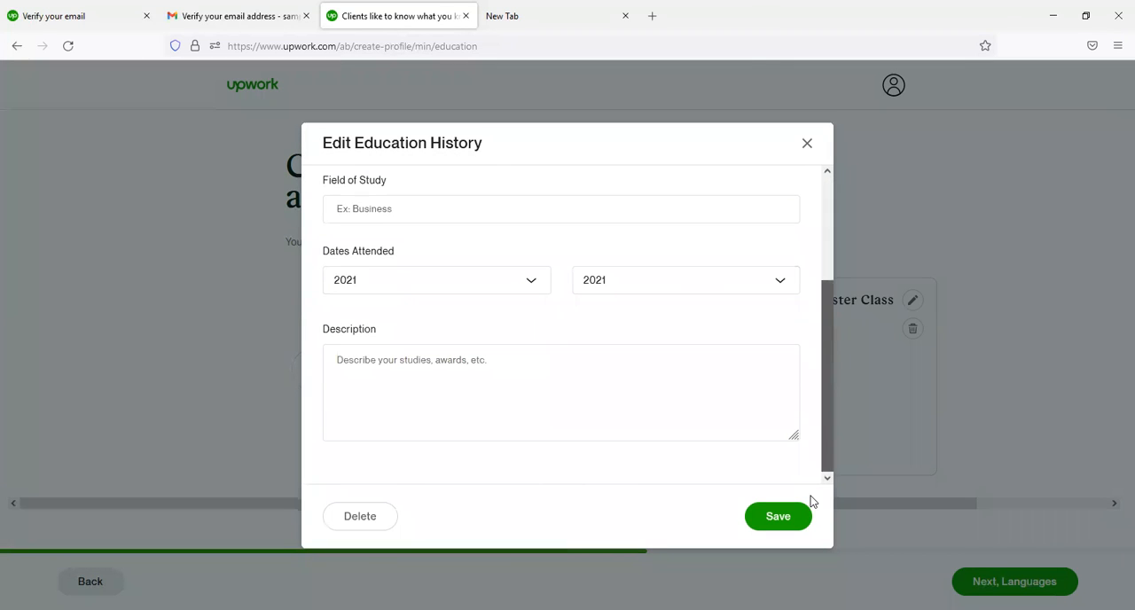
{"action": "left_click", "coordinate": [426, 393]}
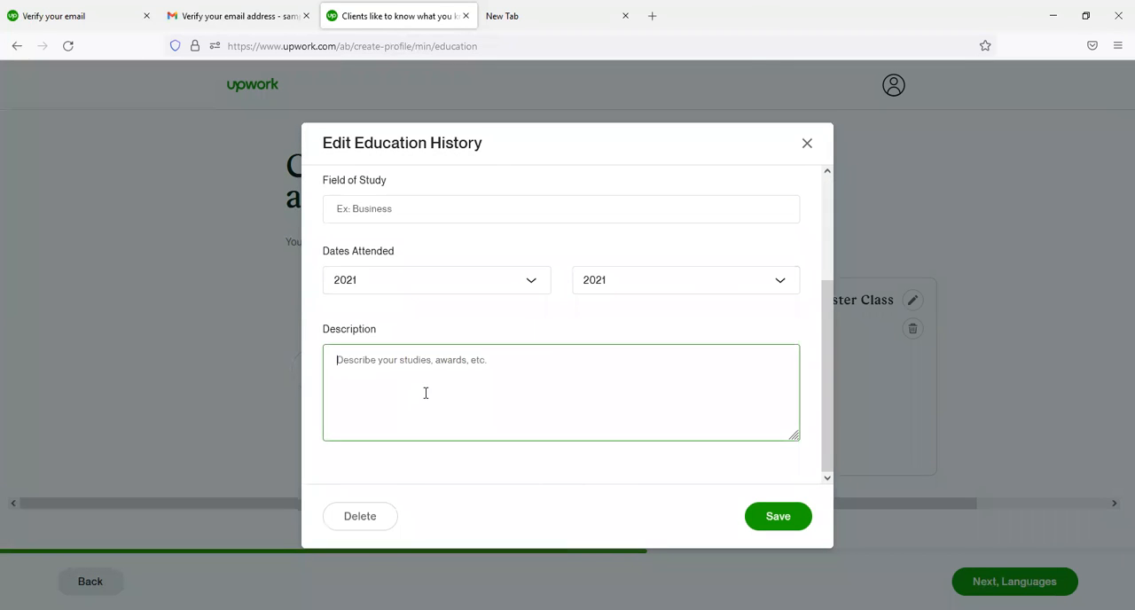
{"action": "left_click", "coordinate": [458, 208]}
{"action": "type", "text": "Content Marketing"}
{"action": "left_click", "coordinate": [773, 522]}
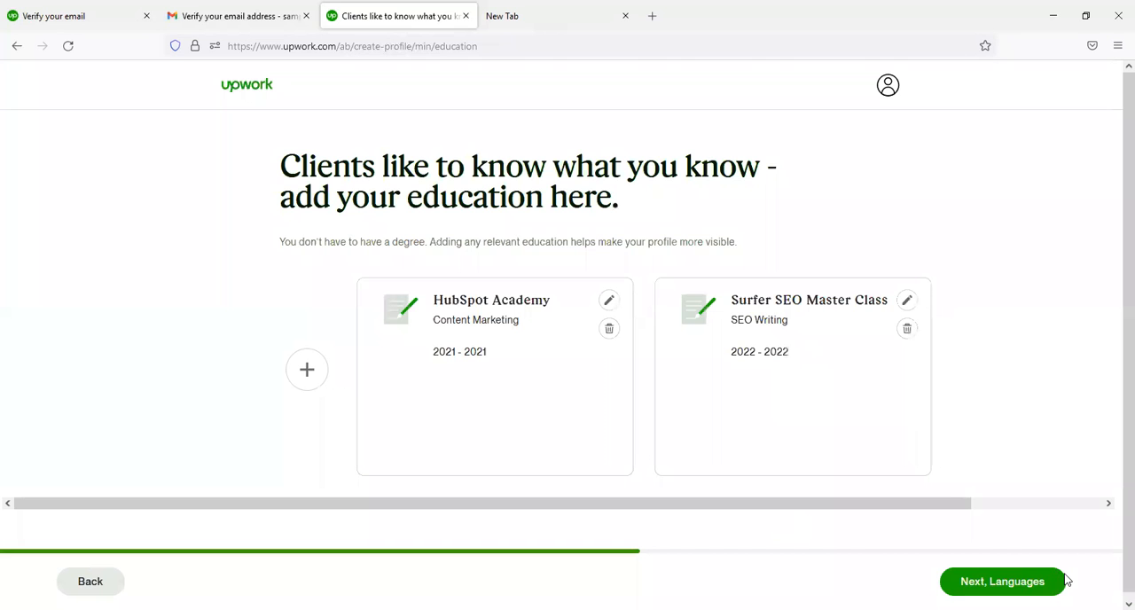
- Continue to the languages section and set the English proficiency to Native or Bilingual
{"action": "left_click", "coordinate": [1036, 581]}
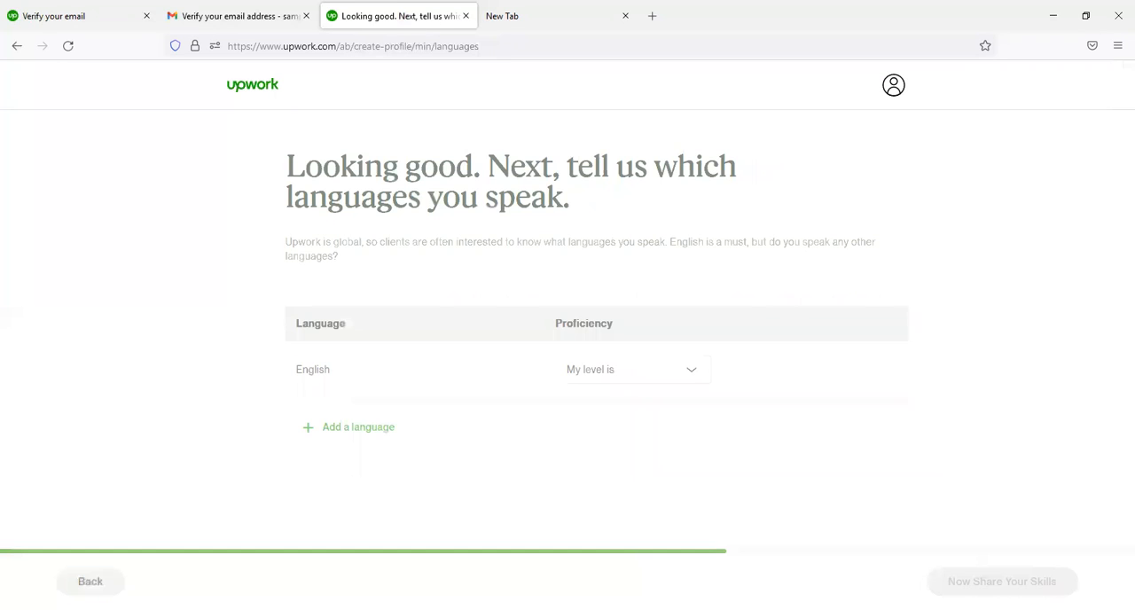
{"action": "left_click", "coordinate": [638, 377]}
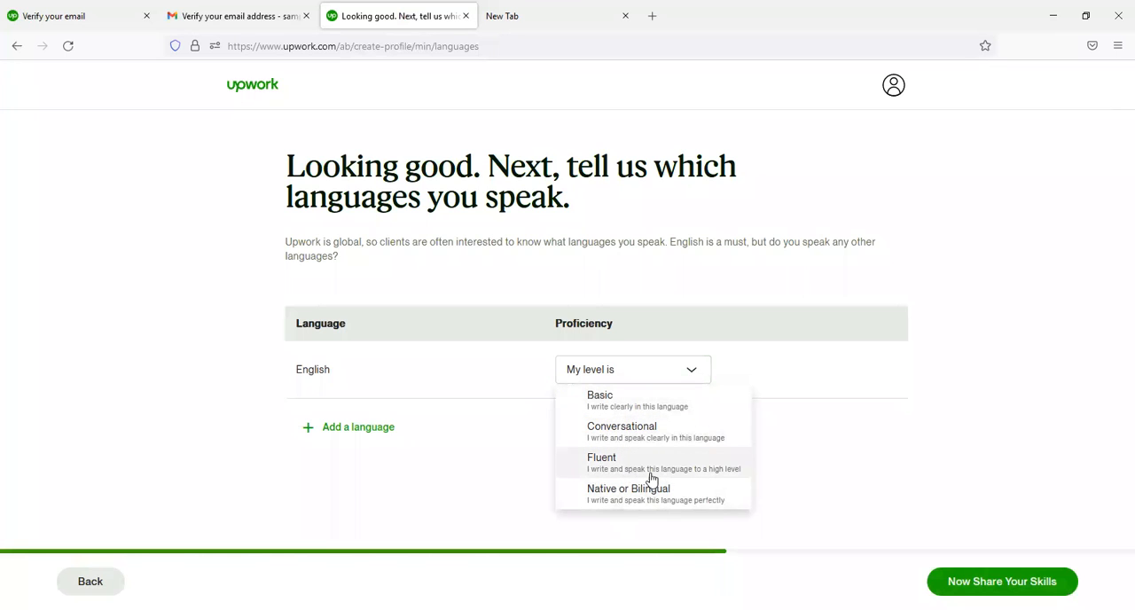
{"action": "left_click", "coordinate": [643, 500]}
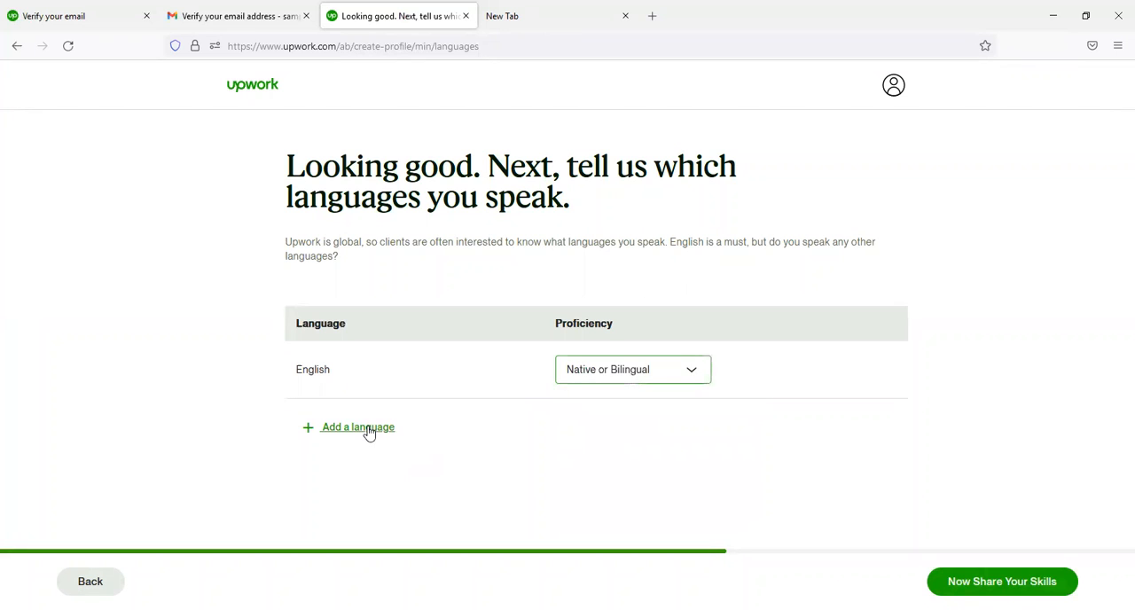
- Add Swahili as a language with Native or Bilingual proficiency and continue to the skills section
{"action": "left_click", "coordinate": [368, 428]}
{"action": "left_click", "coordinate": [432, 427]}
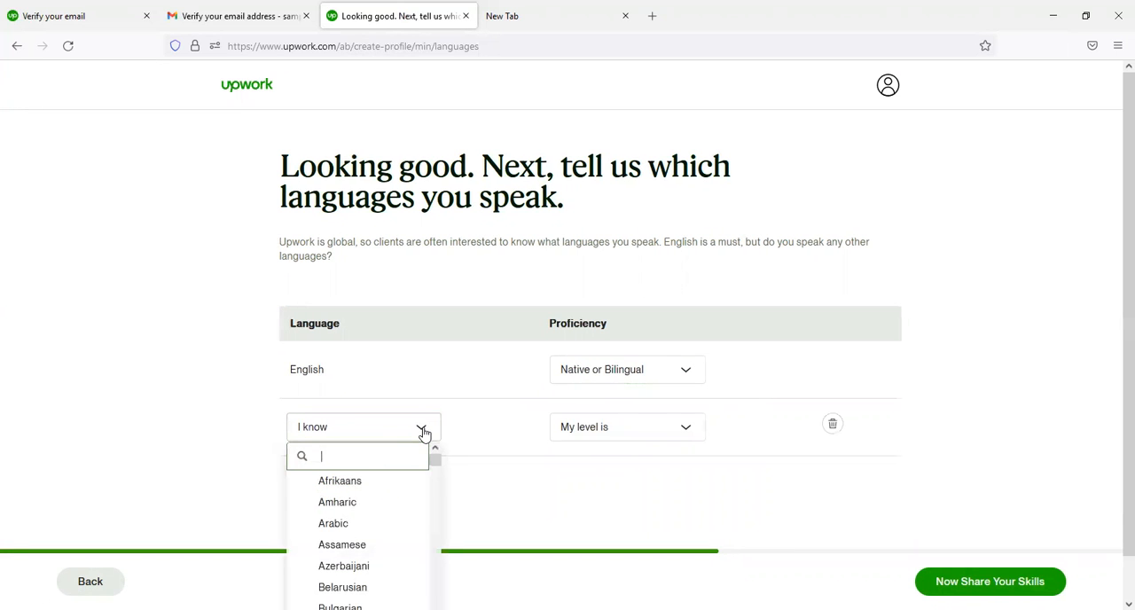
{"action": "type", "text": "swa"}
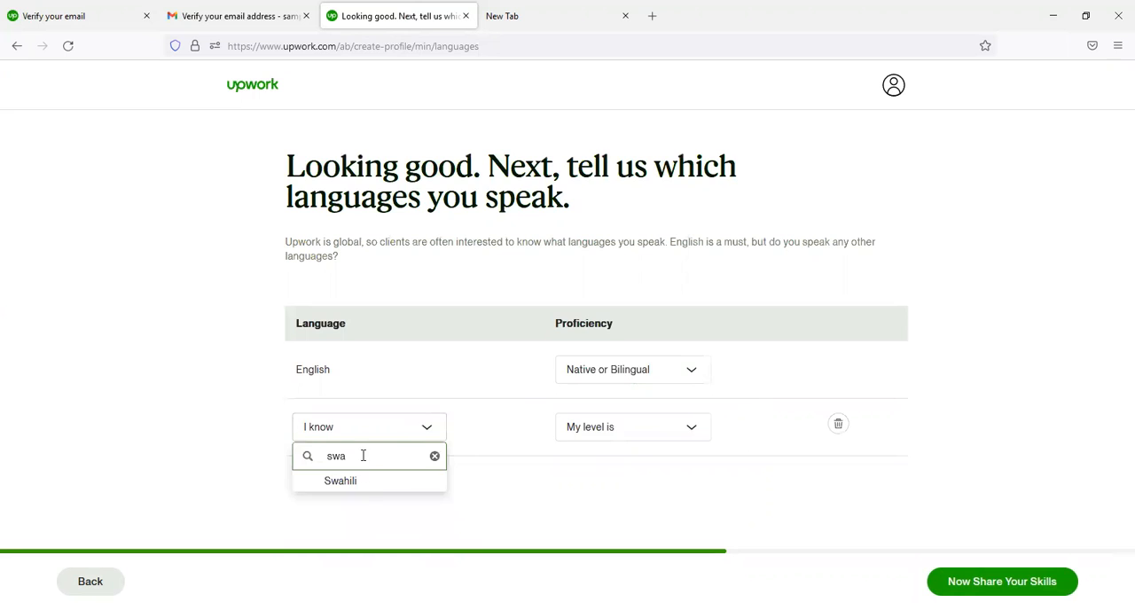
{"action": "left_click", "coordinate": [371, 483]}
{"action": "left_click", "coordinate": [691, 433]}
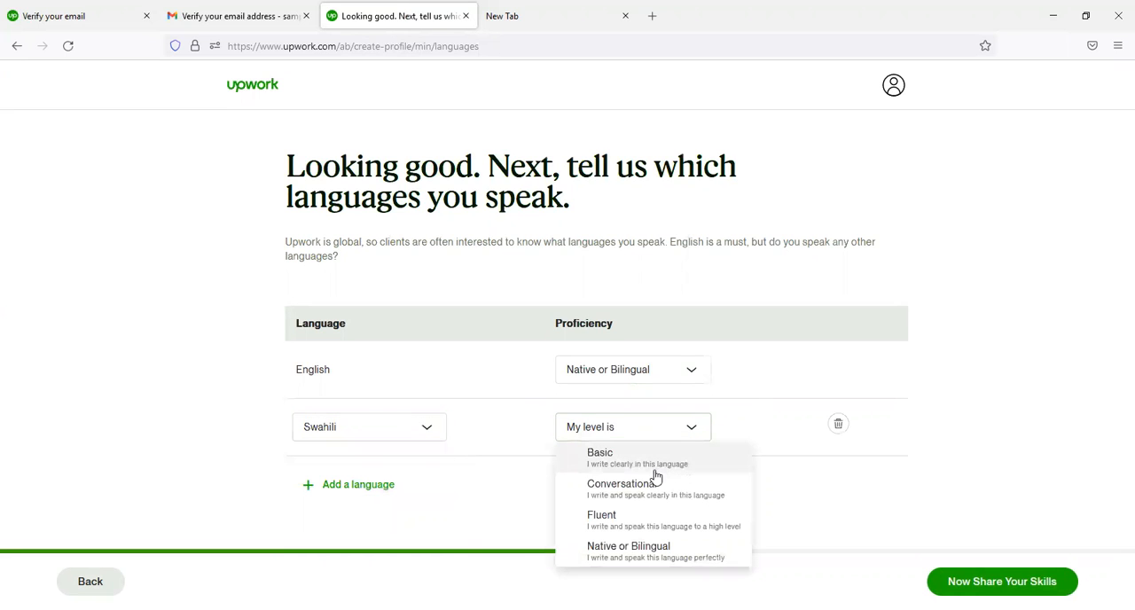
{"action": "left_click", "coordinate": [666, 558]}
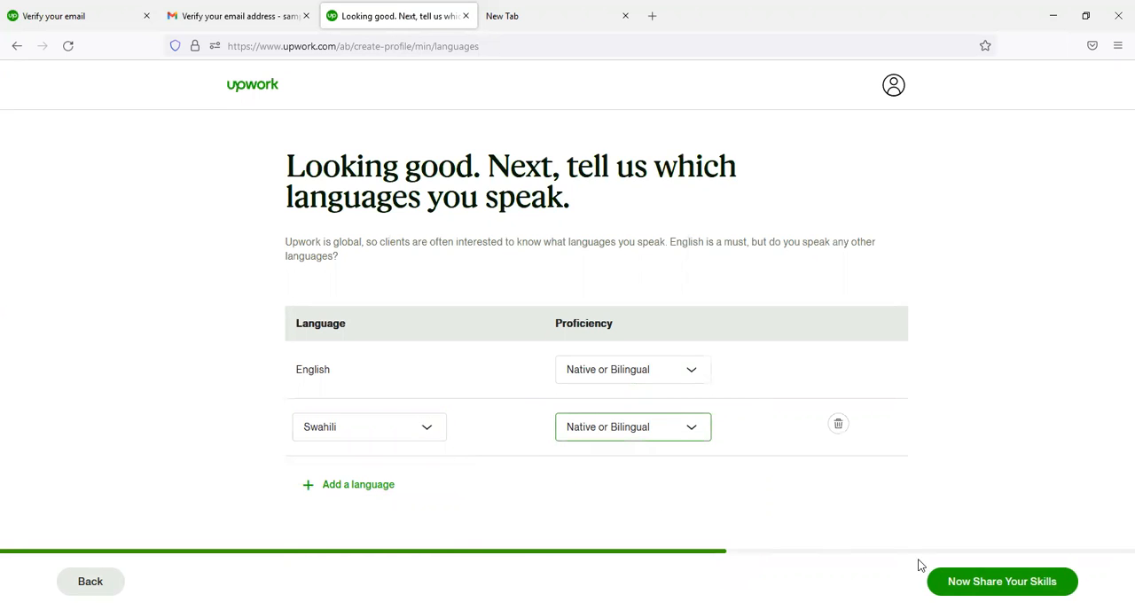
{"action": "left_click", "coordinate": [946, 581]}
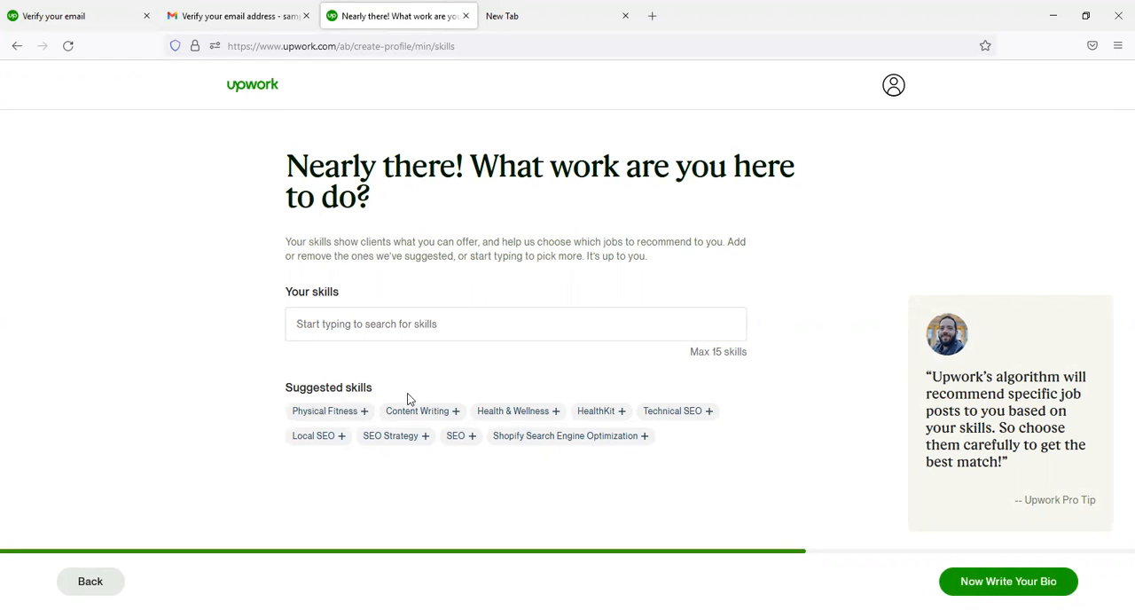
- Add the skills Physical Fitness, Content Writing, Health & Wellness, SEO, Website Content, Website Copywriting, SEO Writing and Copywriting
{"action": "left_click", "coordinate": [329, 417]}
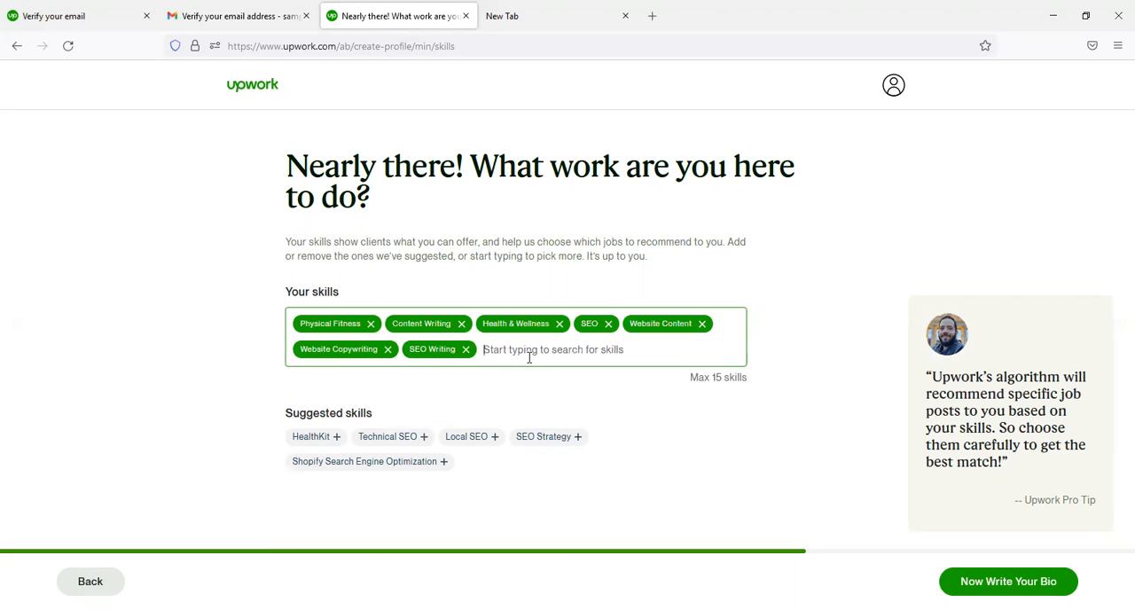
{"action": "type", "text": "c"}
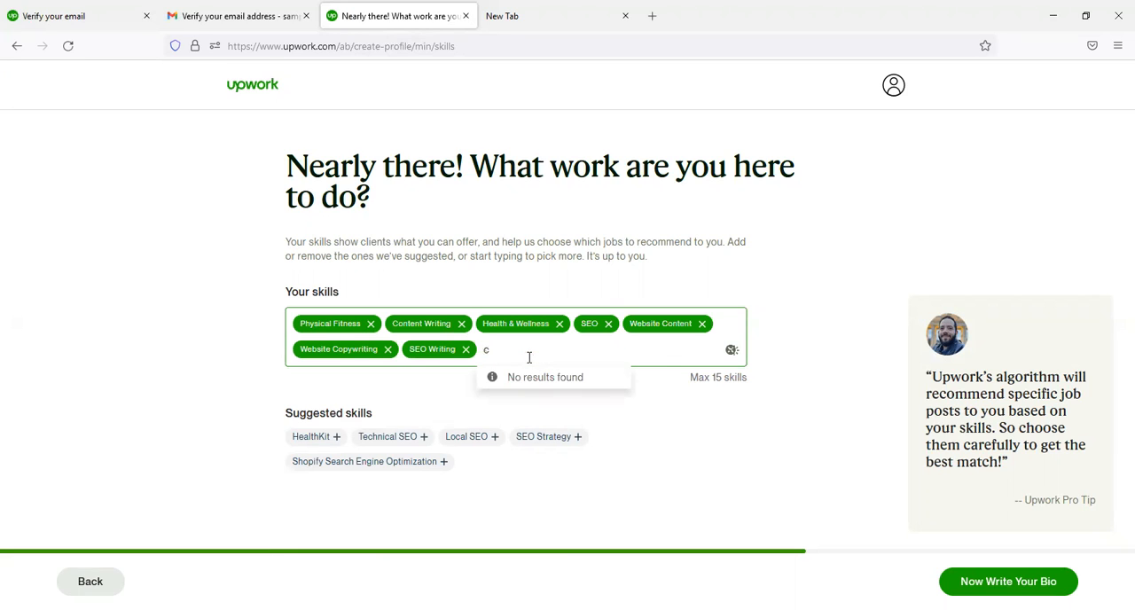
{"action": "type", "text": "opyw"}
{"action": "key", "text": "BackSpace"}
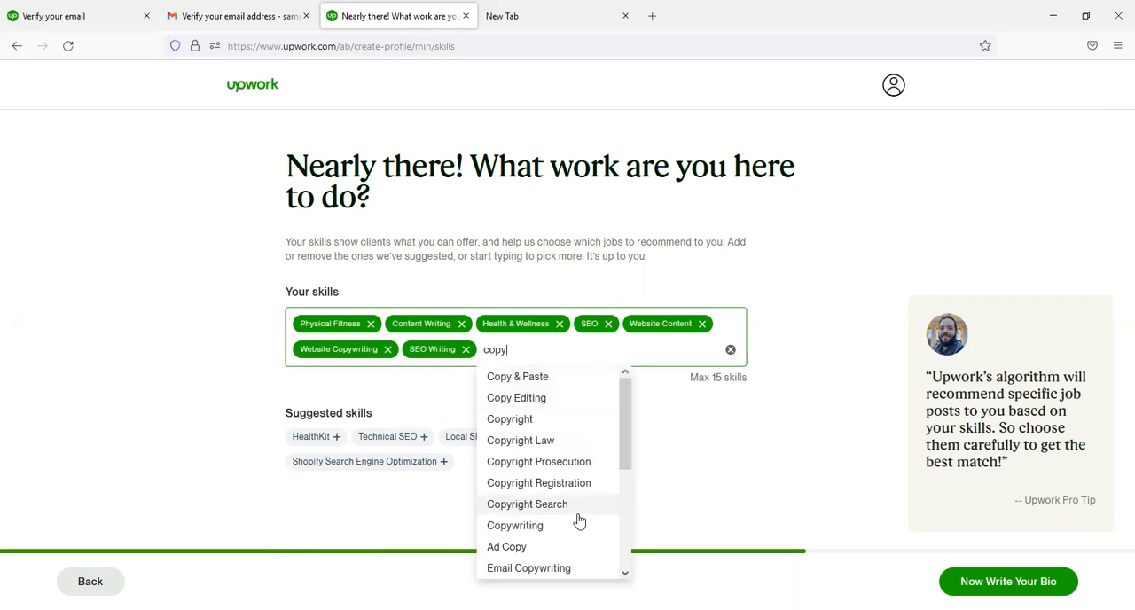
{"action": "left_click", "coordinate": [532, 526]}
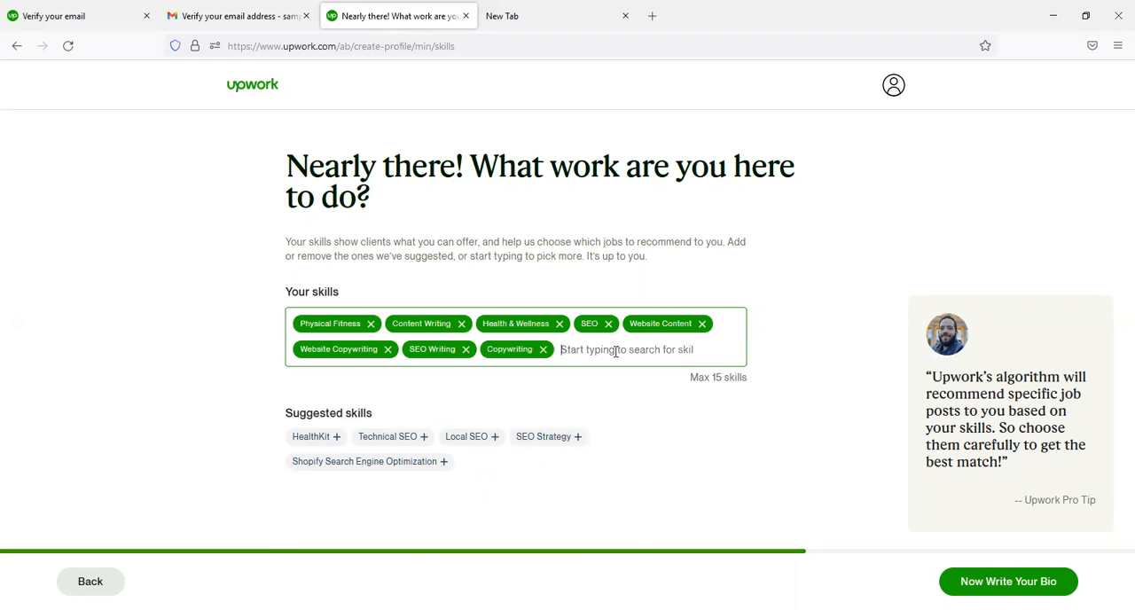
- Add the skills Blog Writing, Food Writing, Ghostwriting, Sales Writing, Ebook Writing, Content SEO and Content Website
{"action": "type", "text": "writing"}
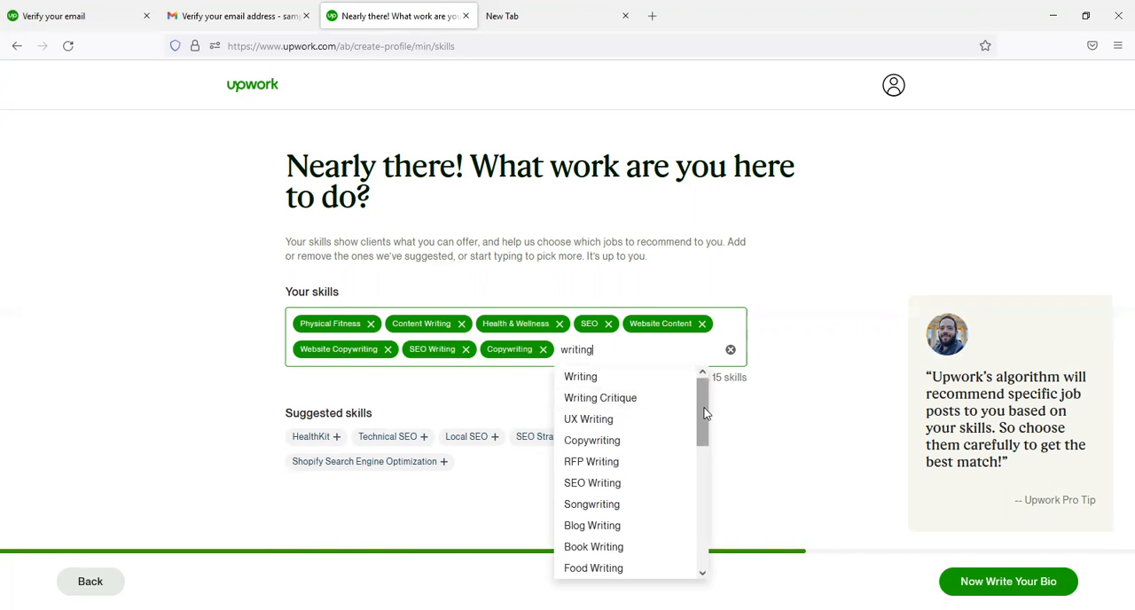
{"action": "left_click", "coordinate": [704, 428]}
{"action": "left_click", "coordinate": [644, 351]}
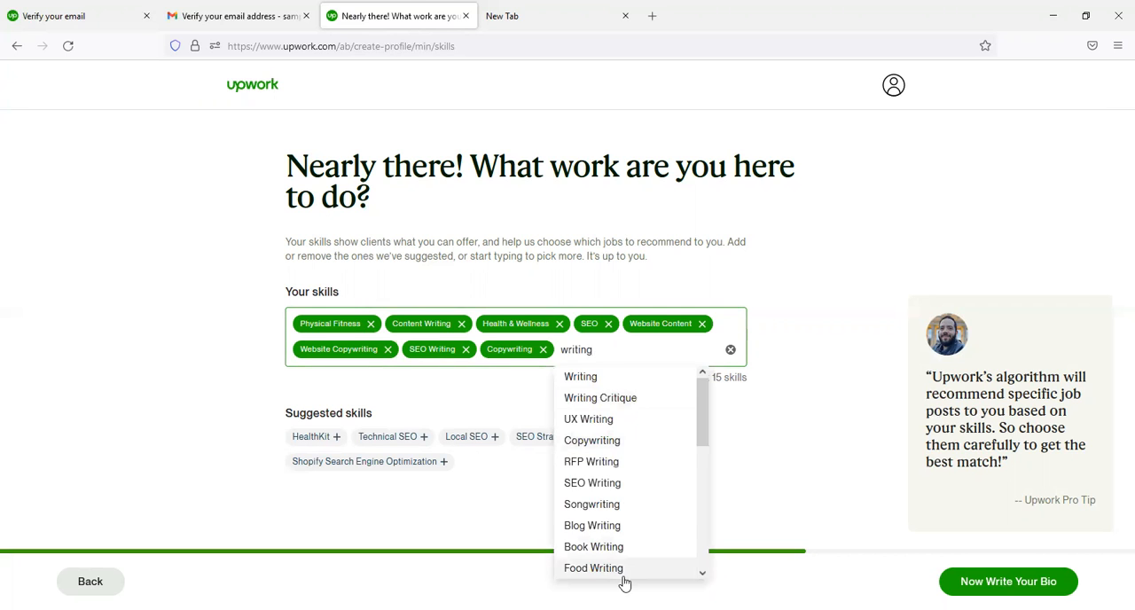
{"action": "left_click", "coordinate": [608, 527]}
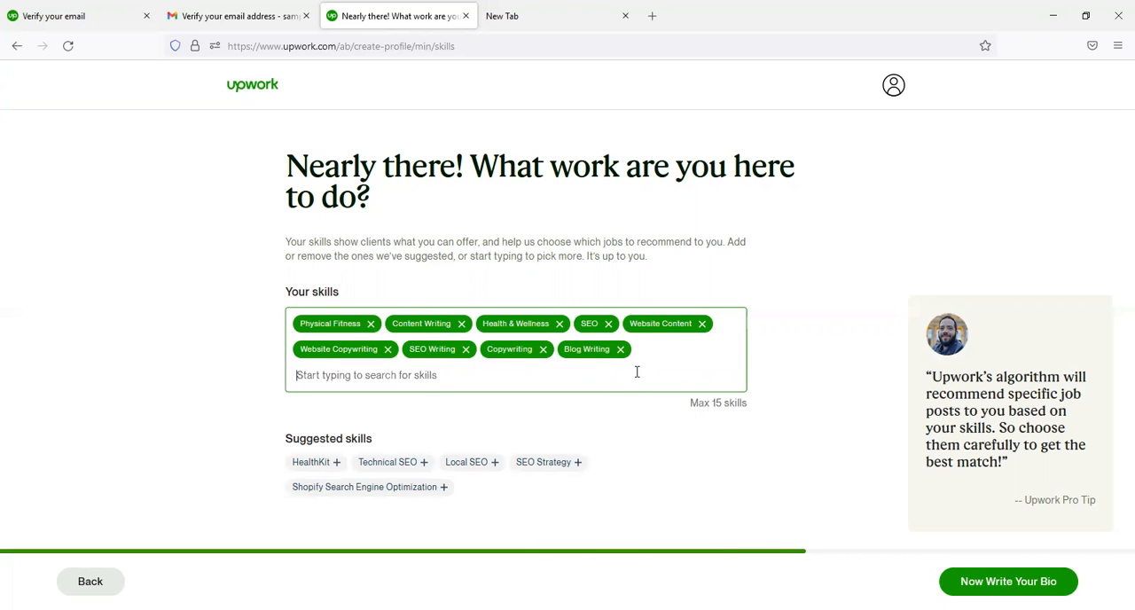
{"action": "type", "text": "writin"}
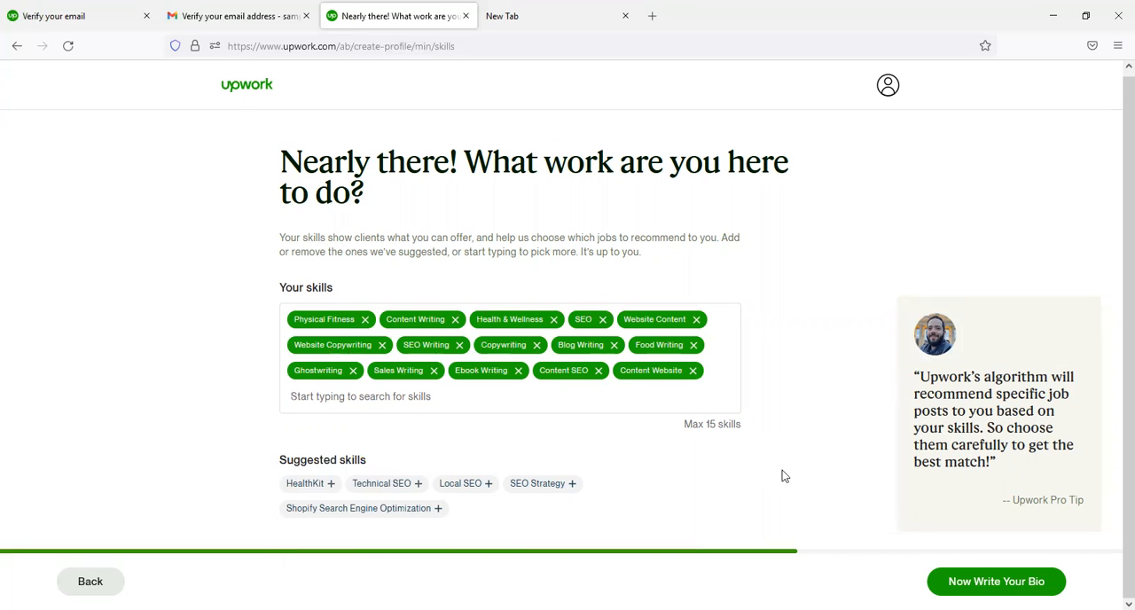
- Paste the prepared bio about search-ranking content and writing experience since 2014 into the bio section, and continue to the area of work
{"action": "left_click", "coordinate": [1050, 582]}
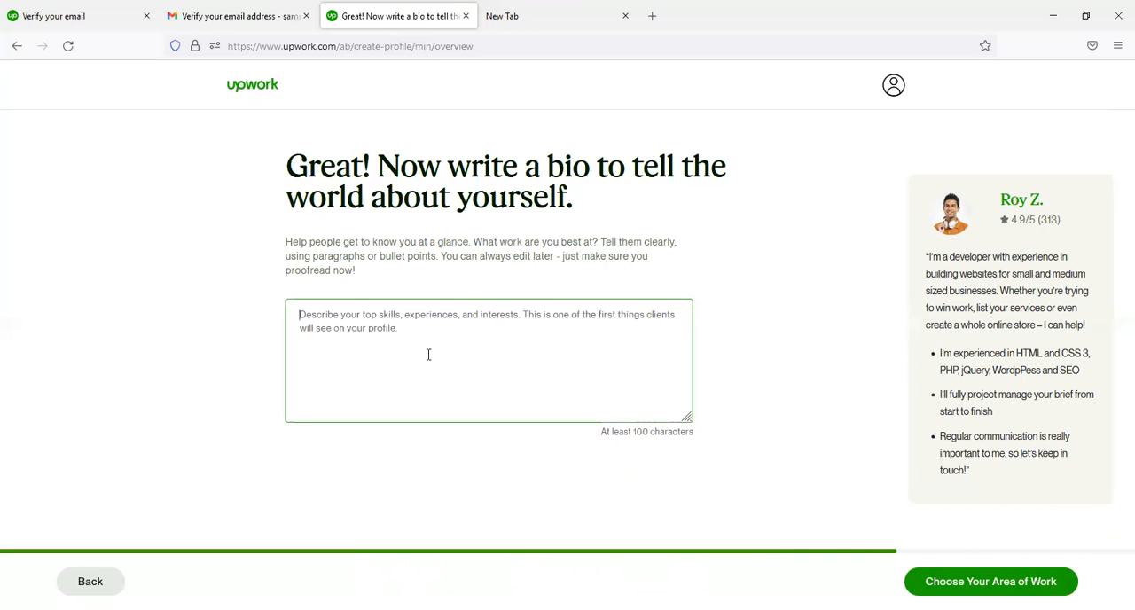
{"action": "type", "text": "Are you looking for quality content that ranks high in the search engines and SERPS? I'm here to help you! I have worked as a content writer since 2014 using WorPress websites. In general, I have experience in creating content that persuades readers to take an intimidate action.  Do you find this interesting to you? Get in touch so that  I can attend to your queries."}
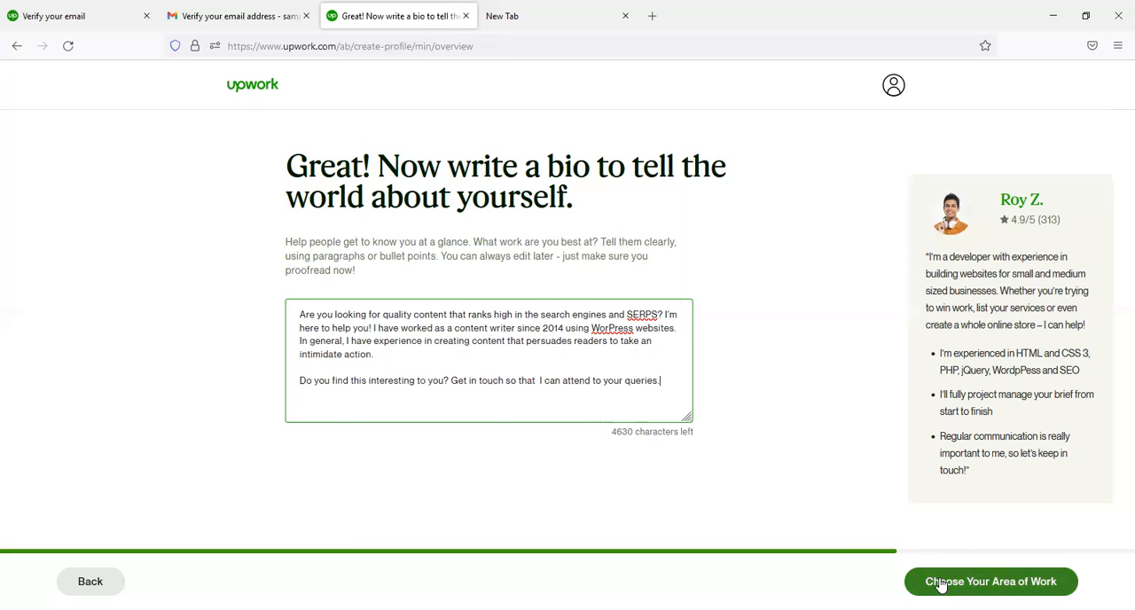
{"action": "left_click", "coordinate": [991, 581]}
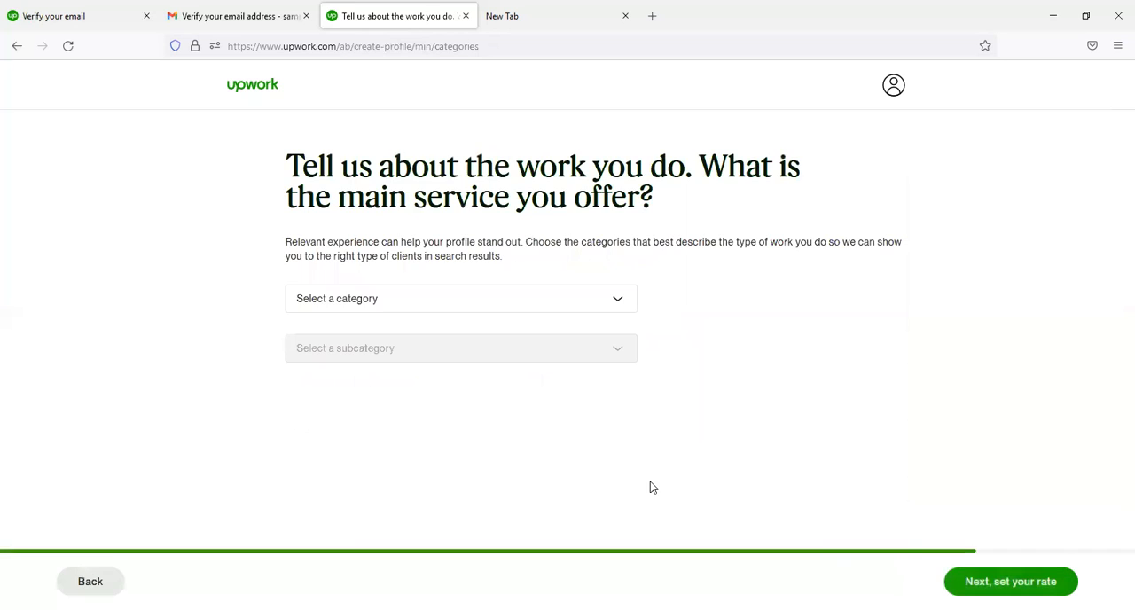
- Set the main service category to Writing with the subcategory Content & Copywriting, and continue to the rate section
{"action": "left_click", "coordinate": [632, 308]}
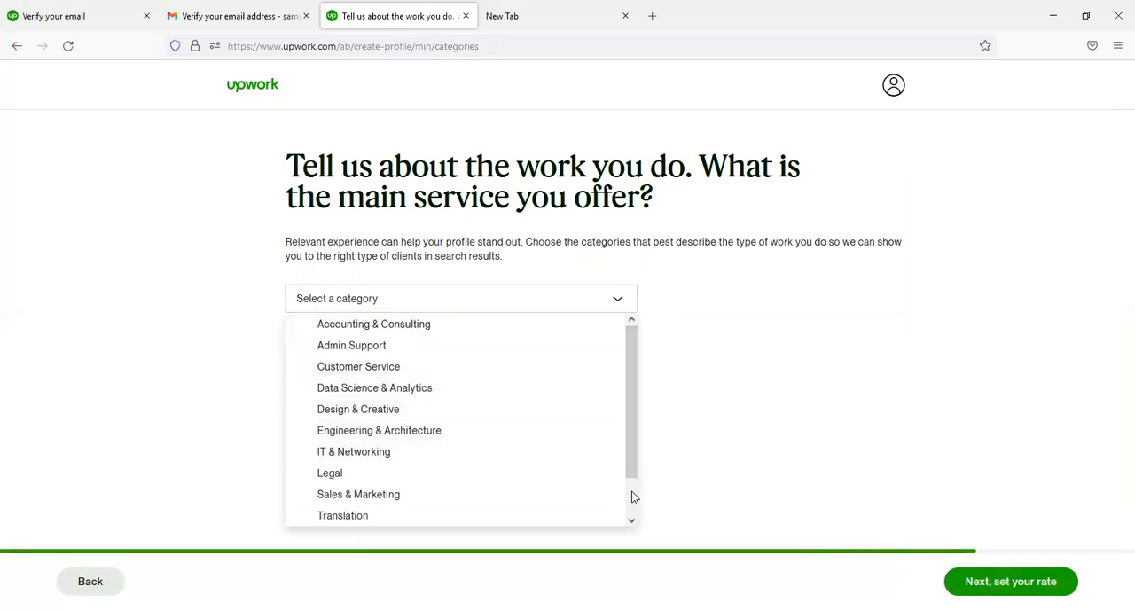
{"action": "scroll", "coordinate": [631, 494], "scroll_direction": "down", "scroll_amount": 2}
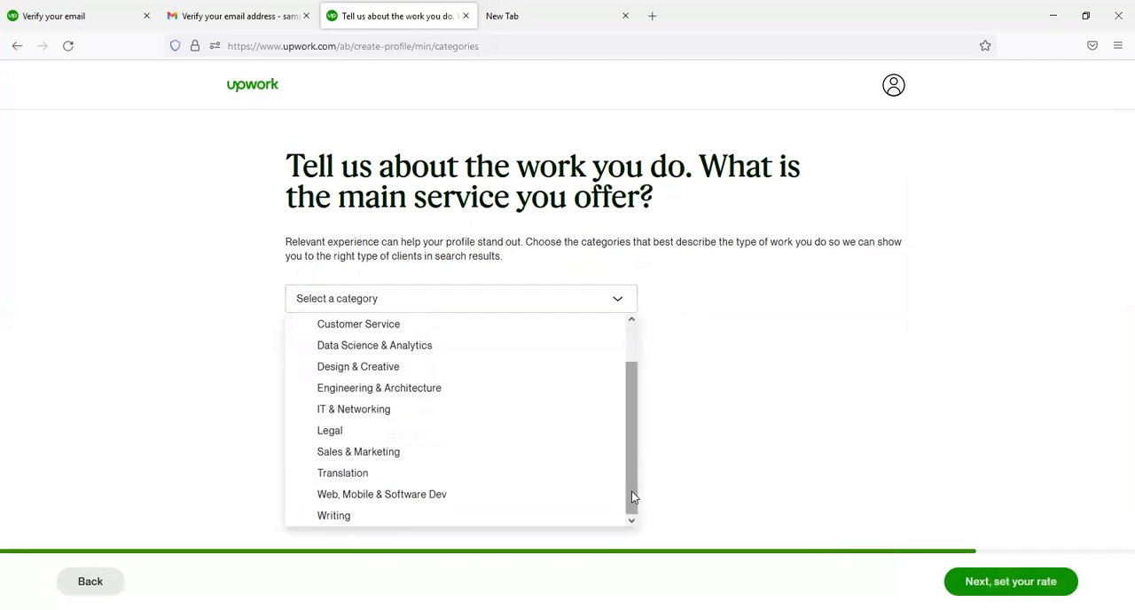
{"action": "left_click", "coordinate": [421, 516]}
{"action": "left_click", "coordinate": [460, 353]}
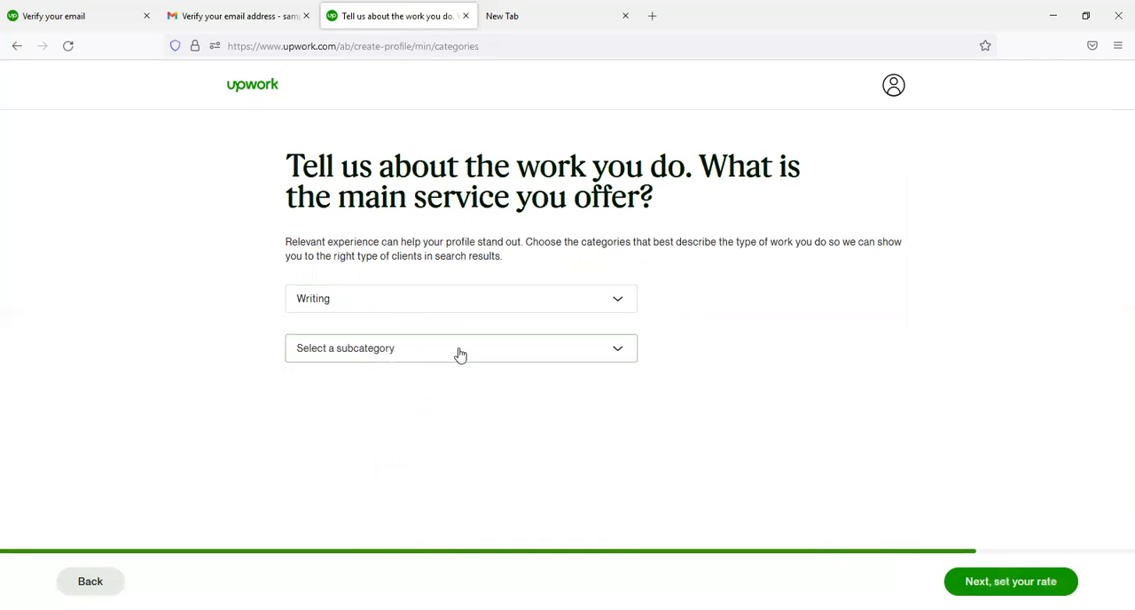
{"action": "left_click", "coordinate": [448, 377]}
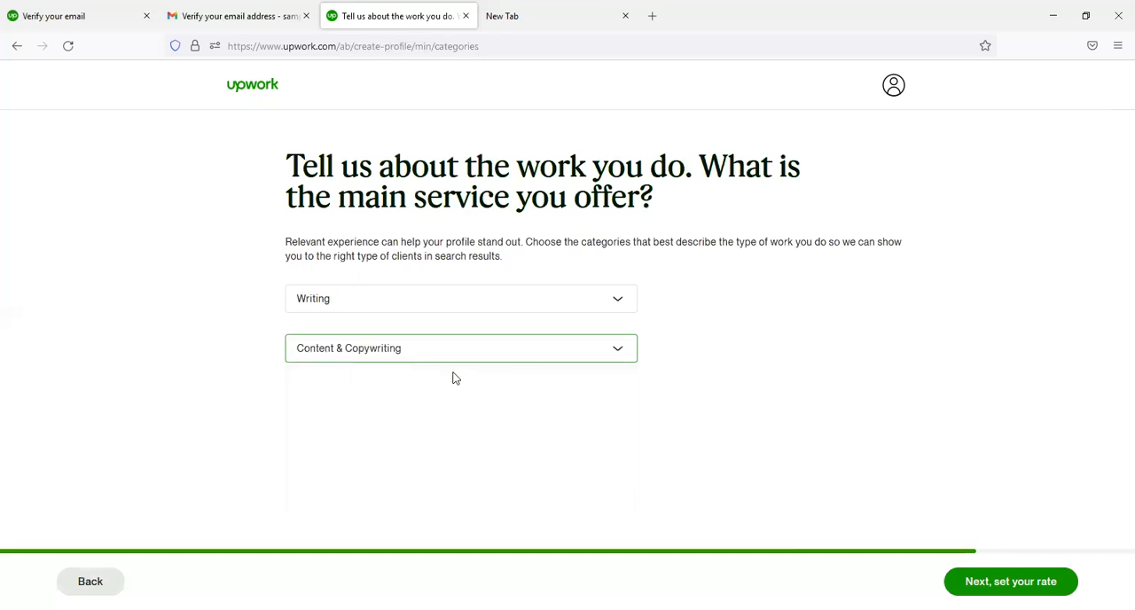
{"action": "left_click", "coordinate": [568, 349]}
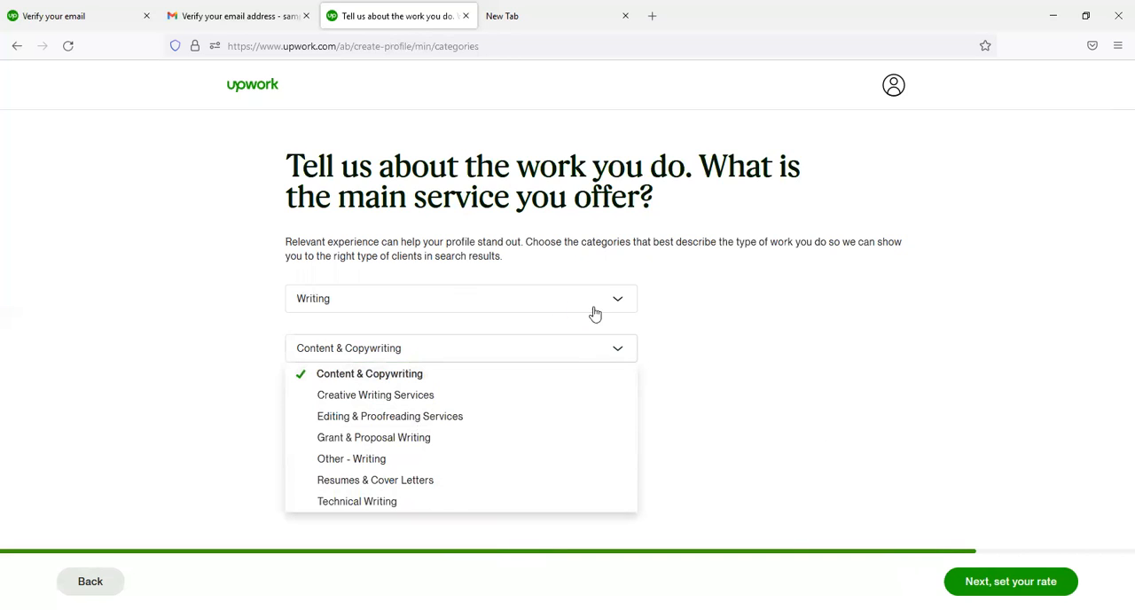
{"action": "left_click", "coordinate": [735, 362]}
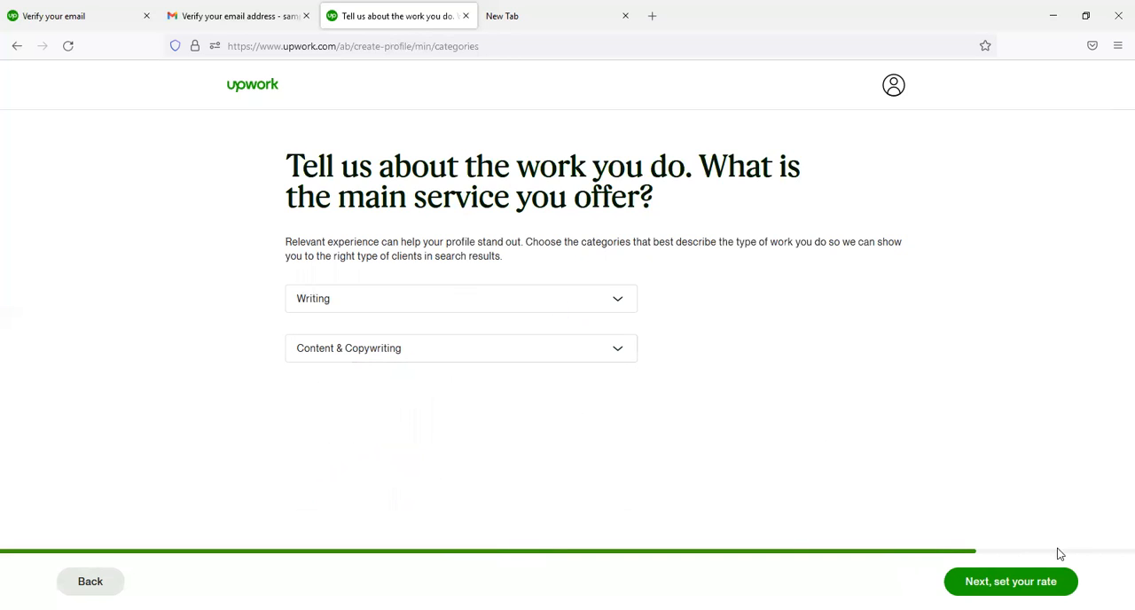
{"action": "left_click", "coordinate": [1032, 582]}
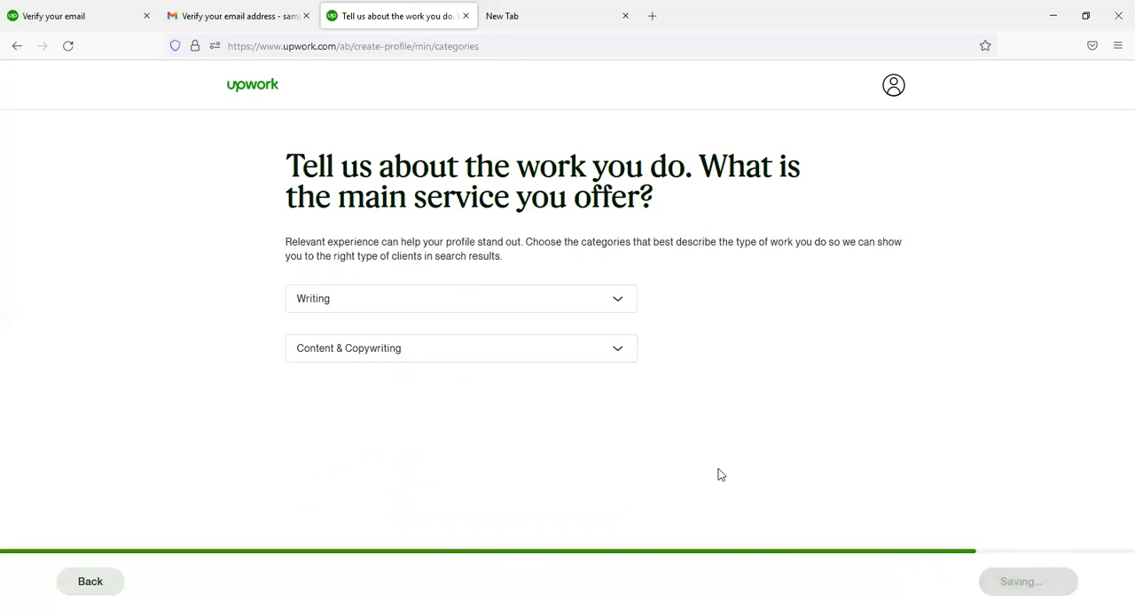
- Set the hourly rate to $25 and continue to the photo and location section
{"action": "left_click", "coordinate": [722, 268]}
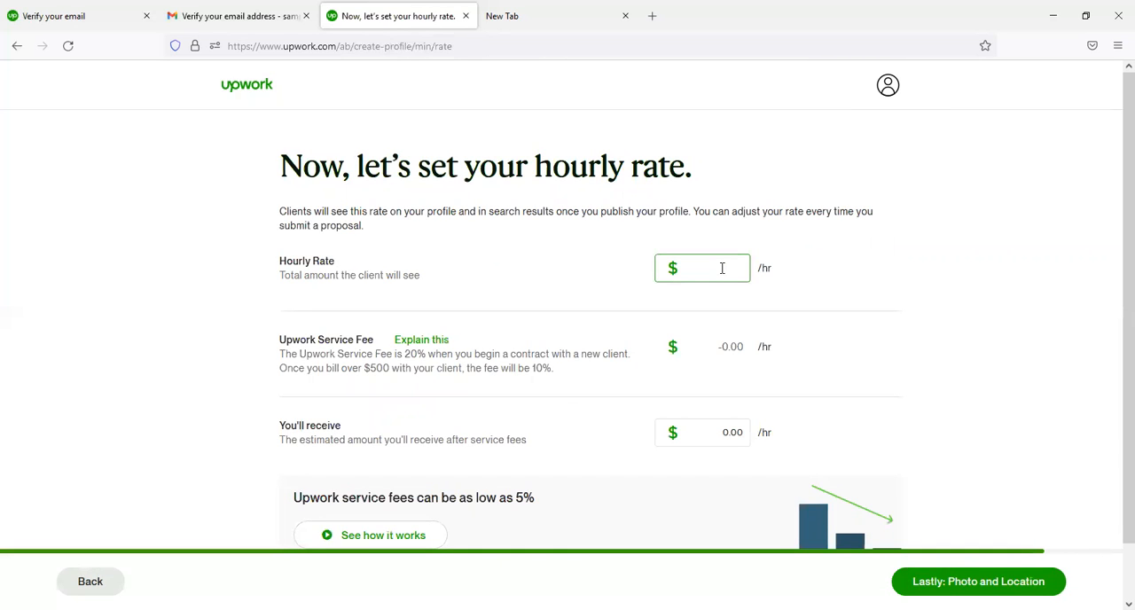
{"action": "type", "text": "25"}
{"action": "left_click", "coordinate": [799, 284]}
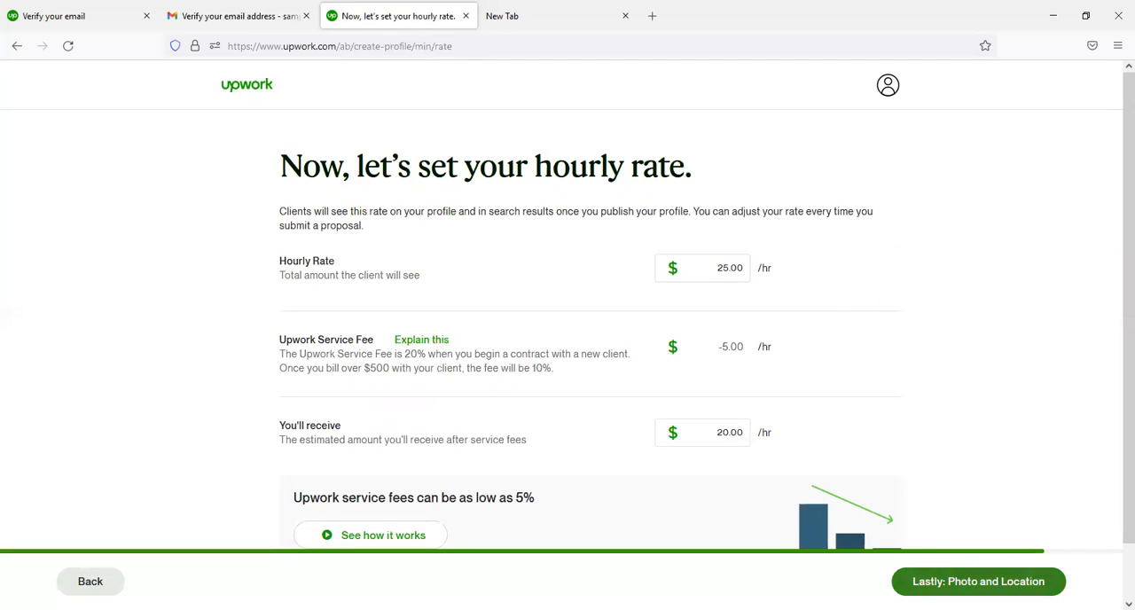
{"action": "left_click", "coordinate": [1001, 581]}
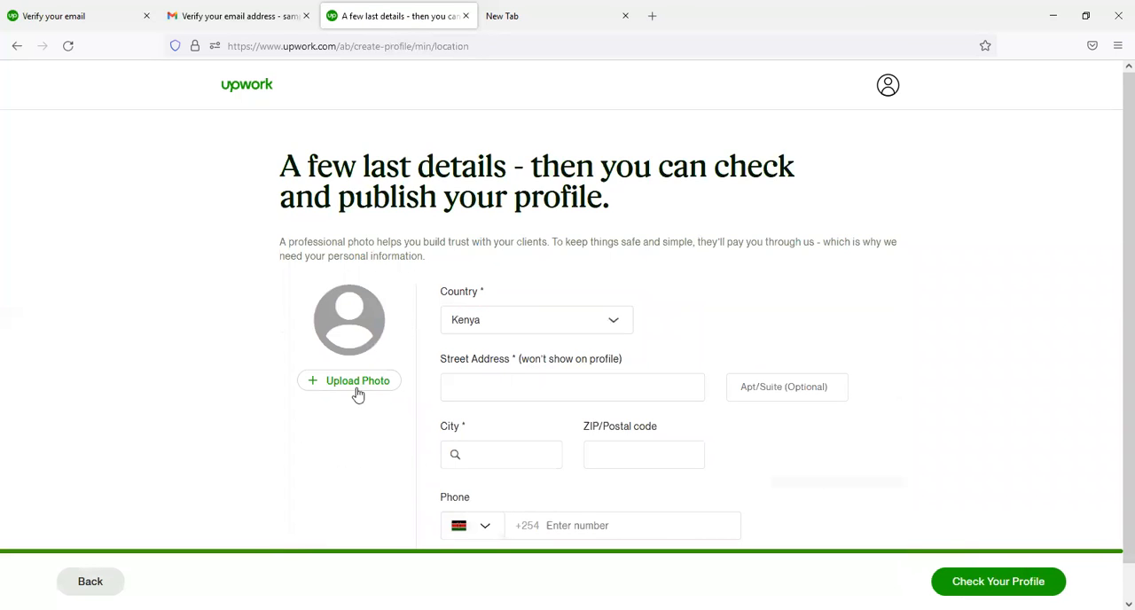
- Upload a profile photo, fit the circular crop around the face and save it
{"action": "left_click", "coordinate": [359, 388]}
{"action": "left_click_drag", "start_coordinate": [566, 178], "coordinate": [583, 197]}
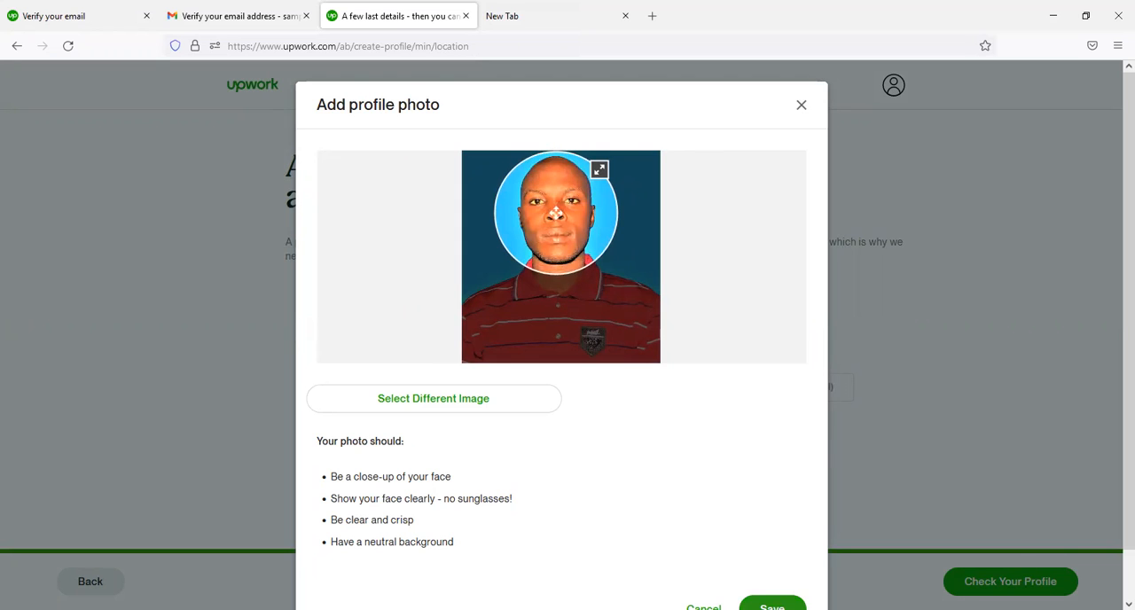
{"action": "left_click", "coordinate": [773, 607]}
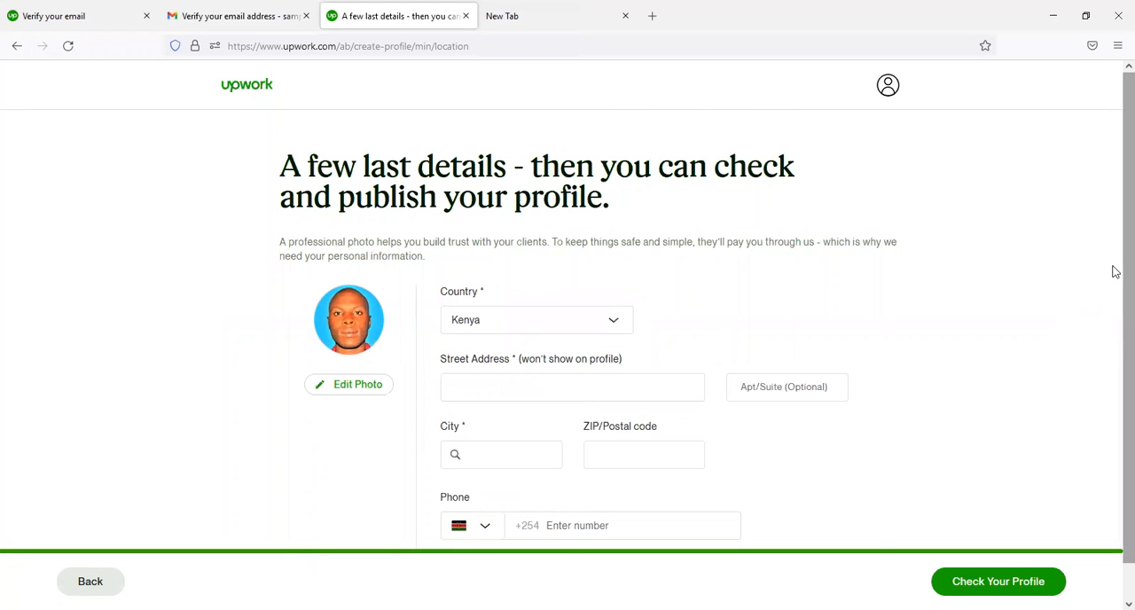
- Fill in the street address, city, postal code and phone number in the location details
{"action": "scroll", "coordinate": [1112, 270], "scroll_direction": "down", "scroll_amount": 1}
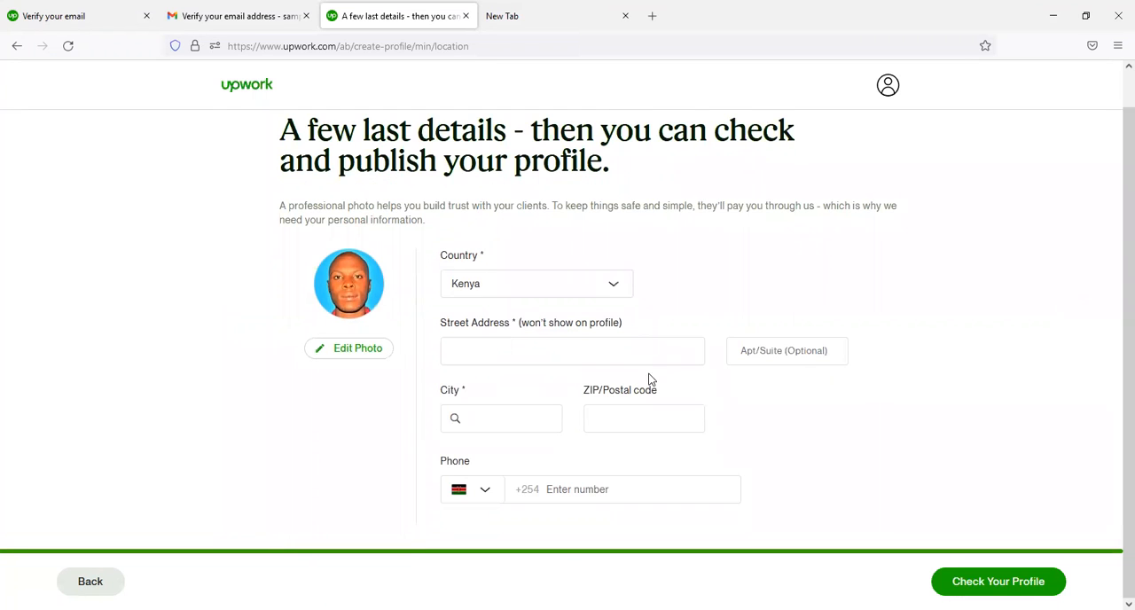
{"action": "left_click", "coordinate": [594, 343]}
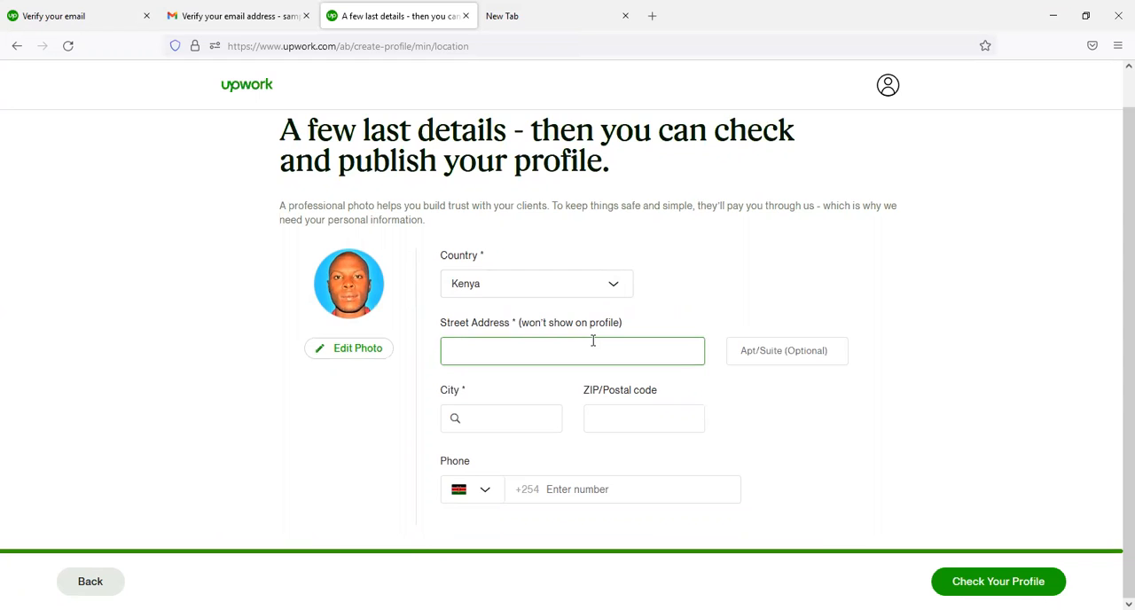
{"action": "left_click", "coordinate": [507, 419]}
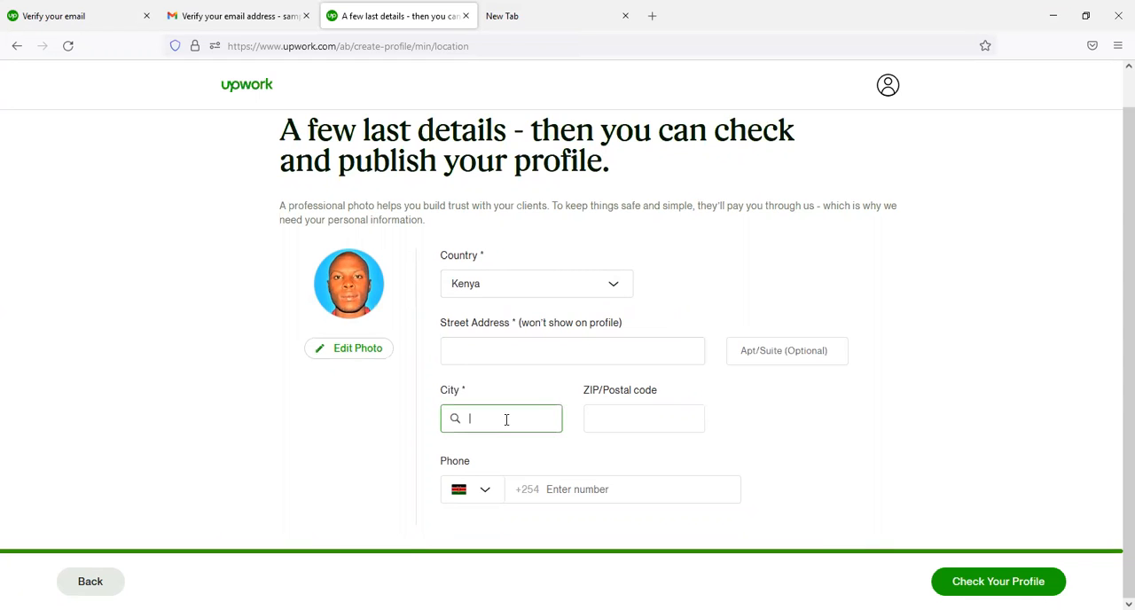
{"action": "type", "text": "Nairobi"}
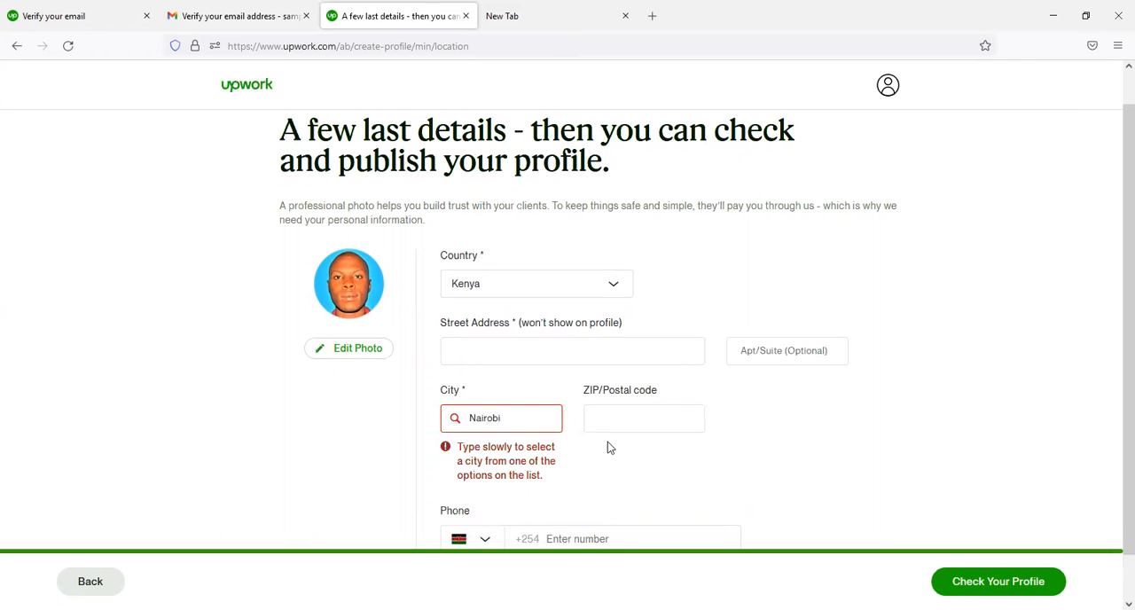
{"action": "left_click", "coordinate": [543, 451]}
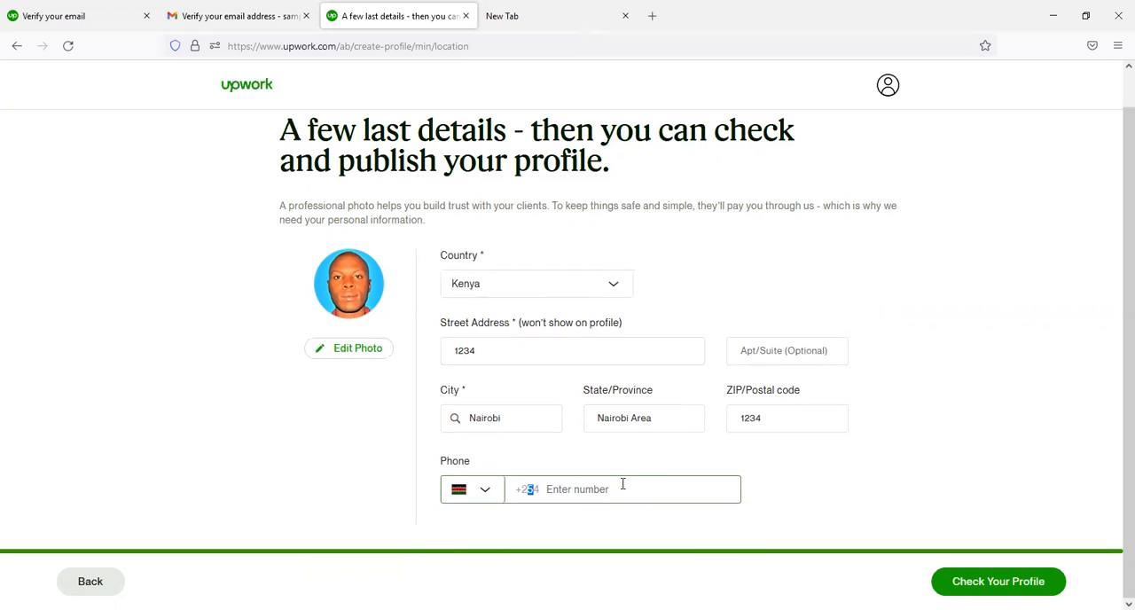
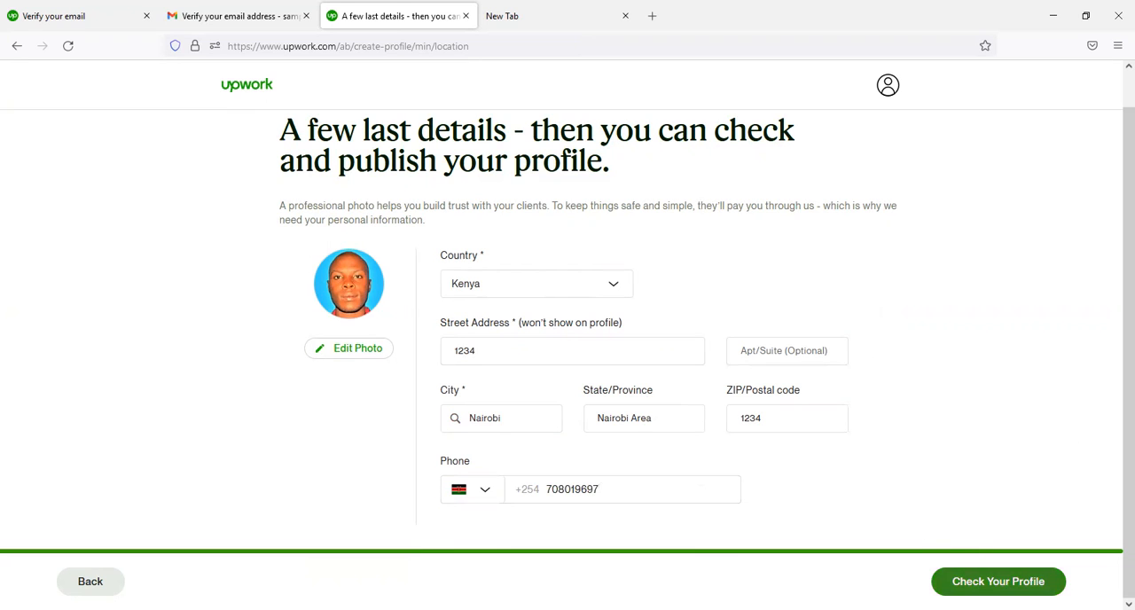
- Continue to the profile preview, review it and submit the profile
{"action": "left_click", "coordinate": [997, 581]}
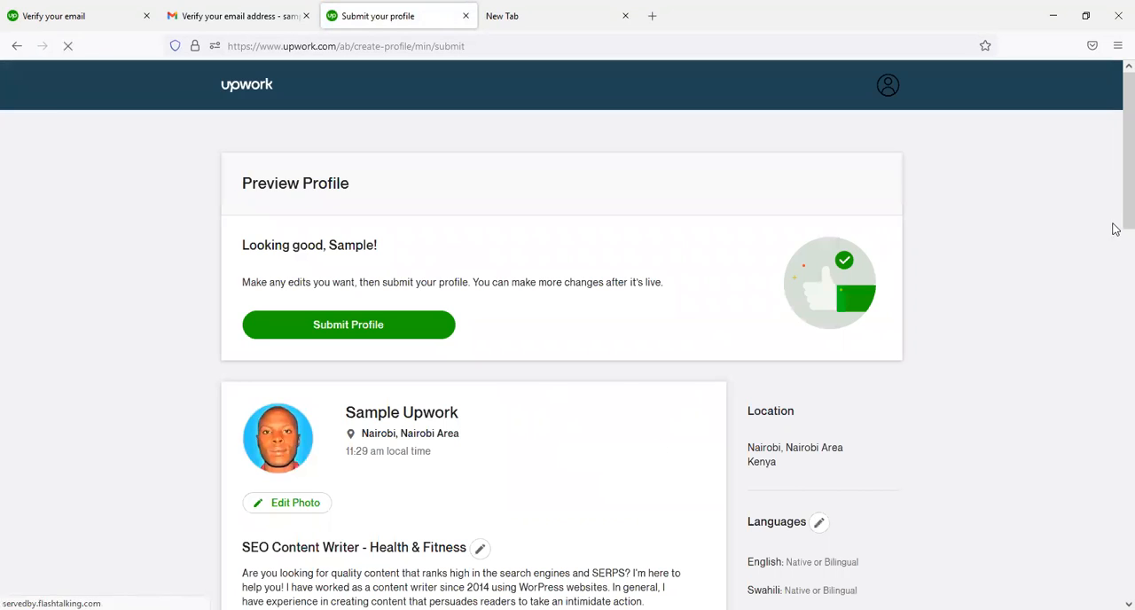
{"action": "mouse_move", "coordinate": [1115, 177]}
{"action": "left_mouse_down"}
{"action": "mouse_move", "coordinate": [1116, 360]}
{"action": "mouse_move", "coordinate": [1097, 568]}
{"action": "mouse_move", "coordinate": [1115, 399]}
{"action": "mouse_move", "coordinate": [1115, 167]}
{"action": "mouse_move", "coordinate": [1108, 525]}
{"action": "mouse_move", "coordinate": [1117, 8]}
{"action": "mouse_move", "coordinate": [1116, 494]}
{"action": "mouse_move", "coordinate": [1116, 158]}
{"action": "left_mouse_up"}
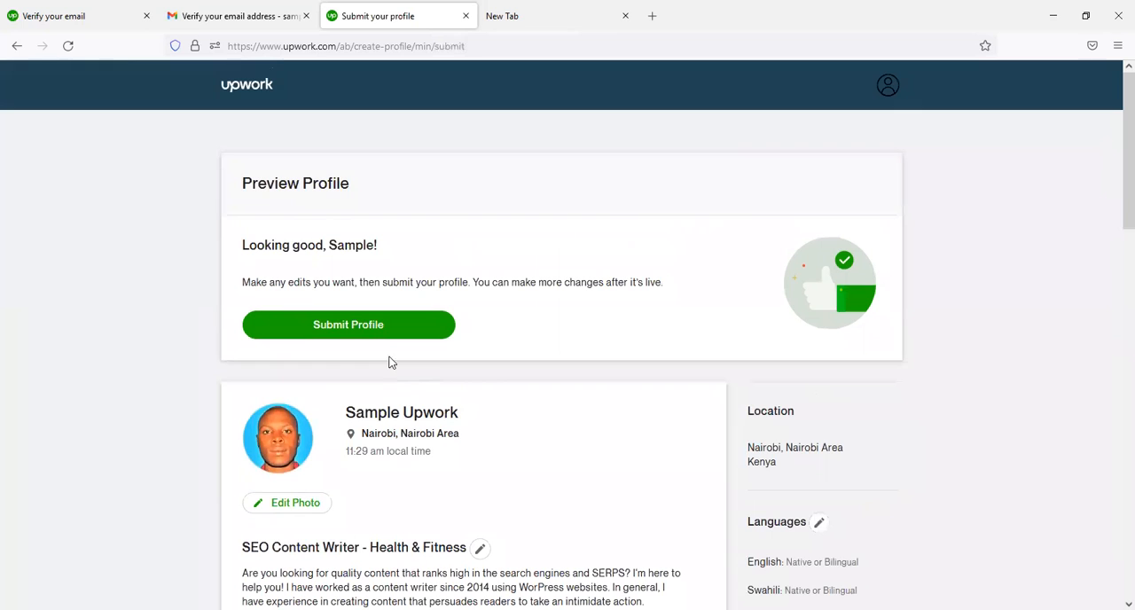
{"action": "left_click", "coordinate": [355, 329]}
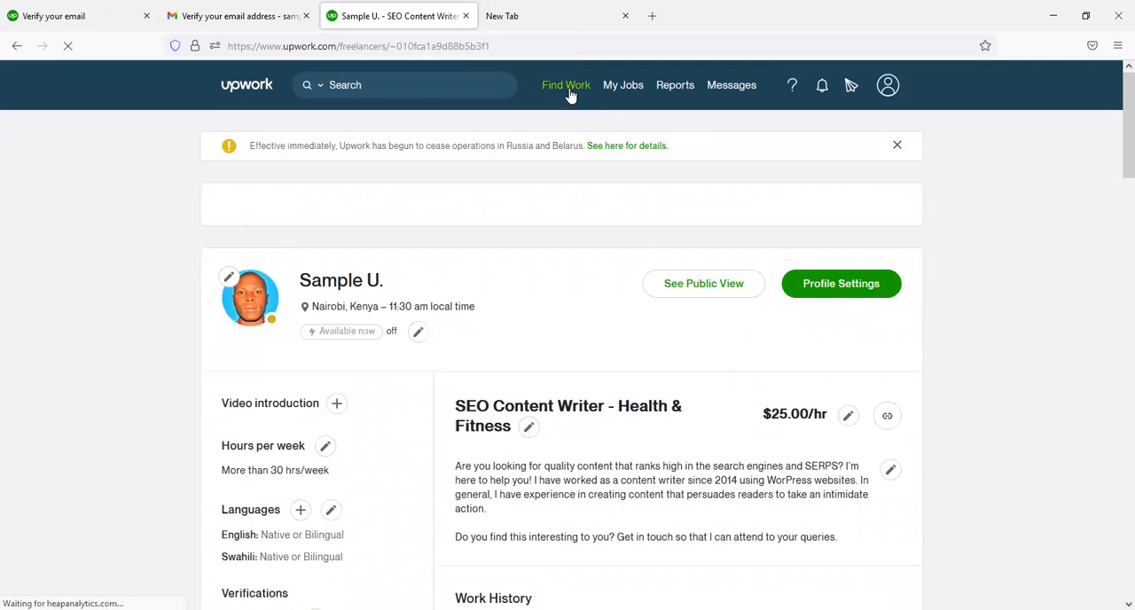
- Open the job feed and dismiss the getting-started tips
{"action": "mouse_move", "coordinate": [568, 92]}
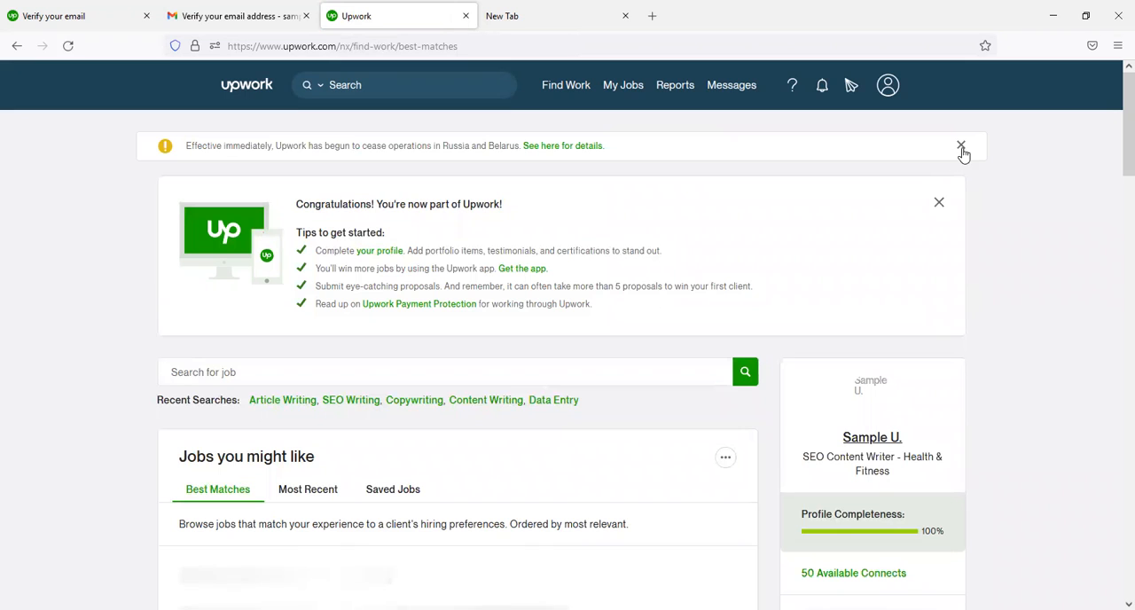
{"action": "left_click", "coordinate": [939, 204]}
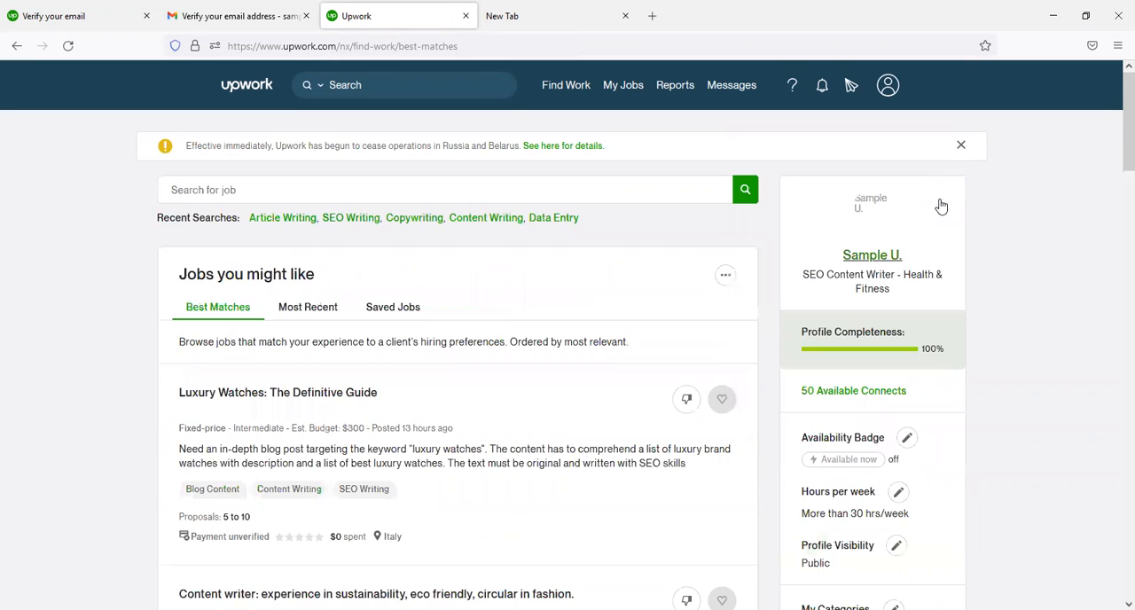